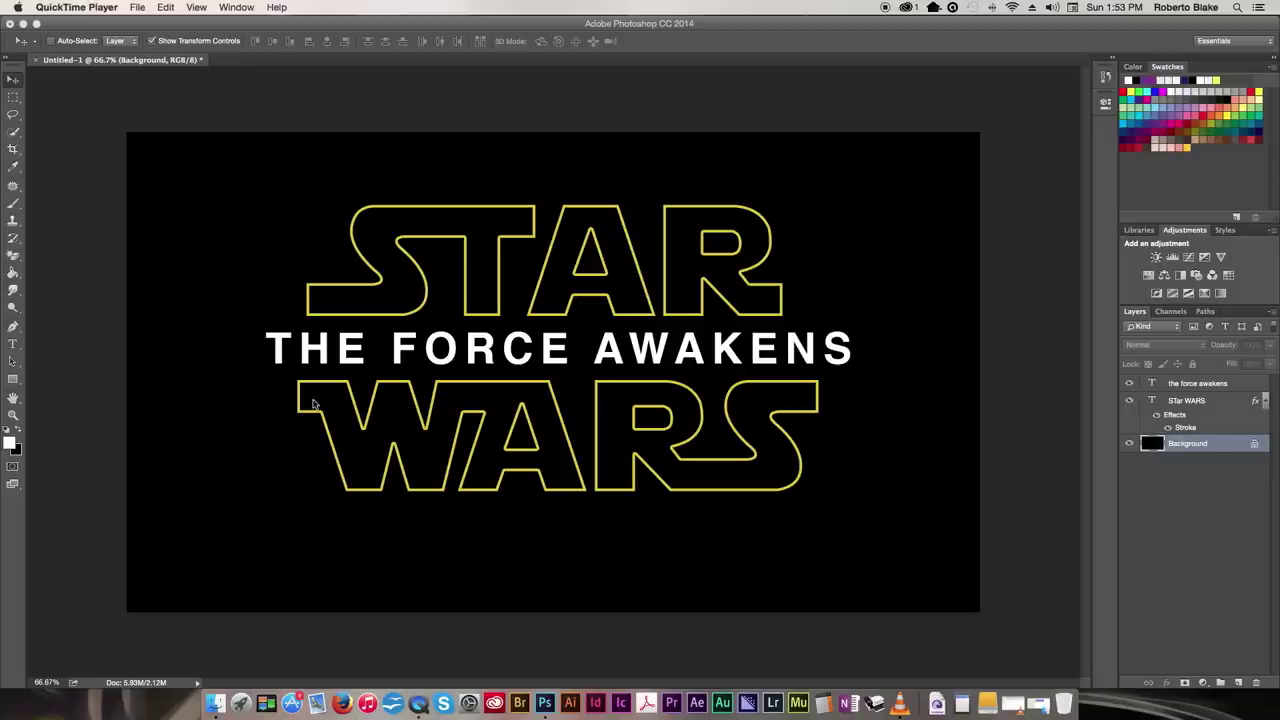
Step: Bring Photoshop forward and select the STAR WARS text layer
click(1210, 405)
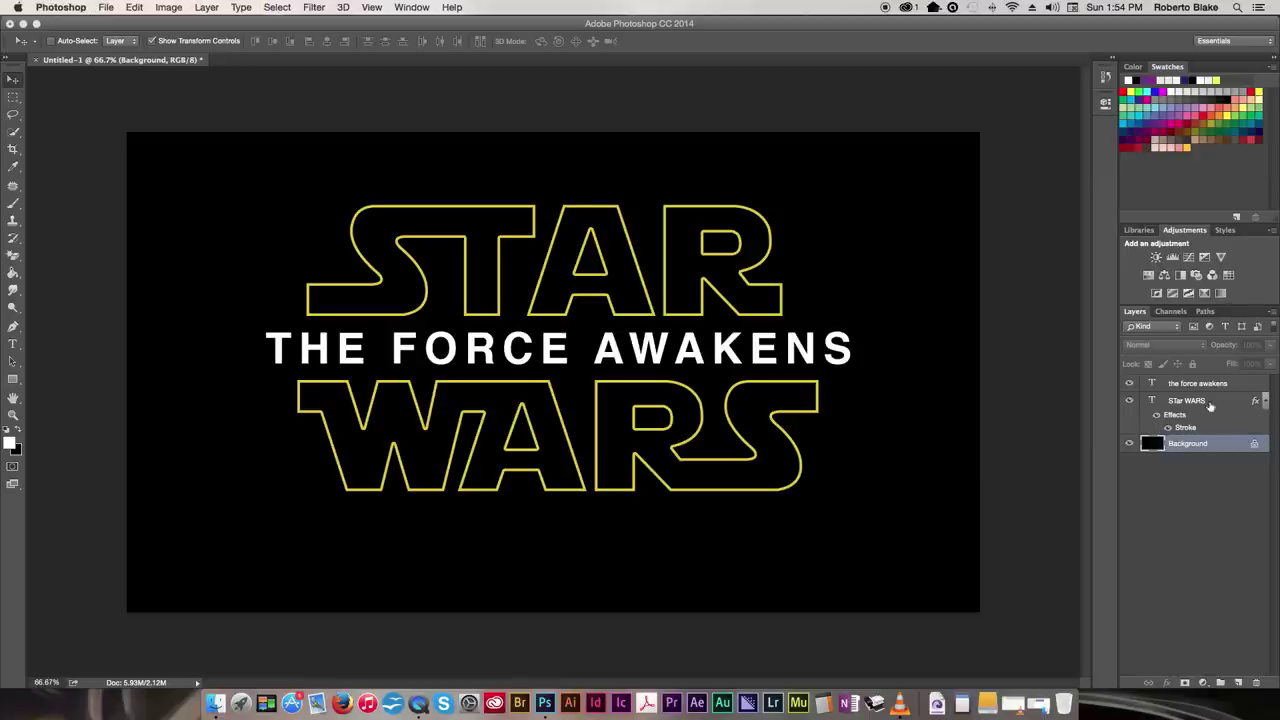
click(1210, 405)
Step: Add THE FORCE AWAKENS layer to the selection and drag both layers into the trash
shift+click(1216, 384)
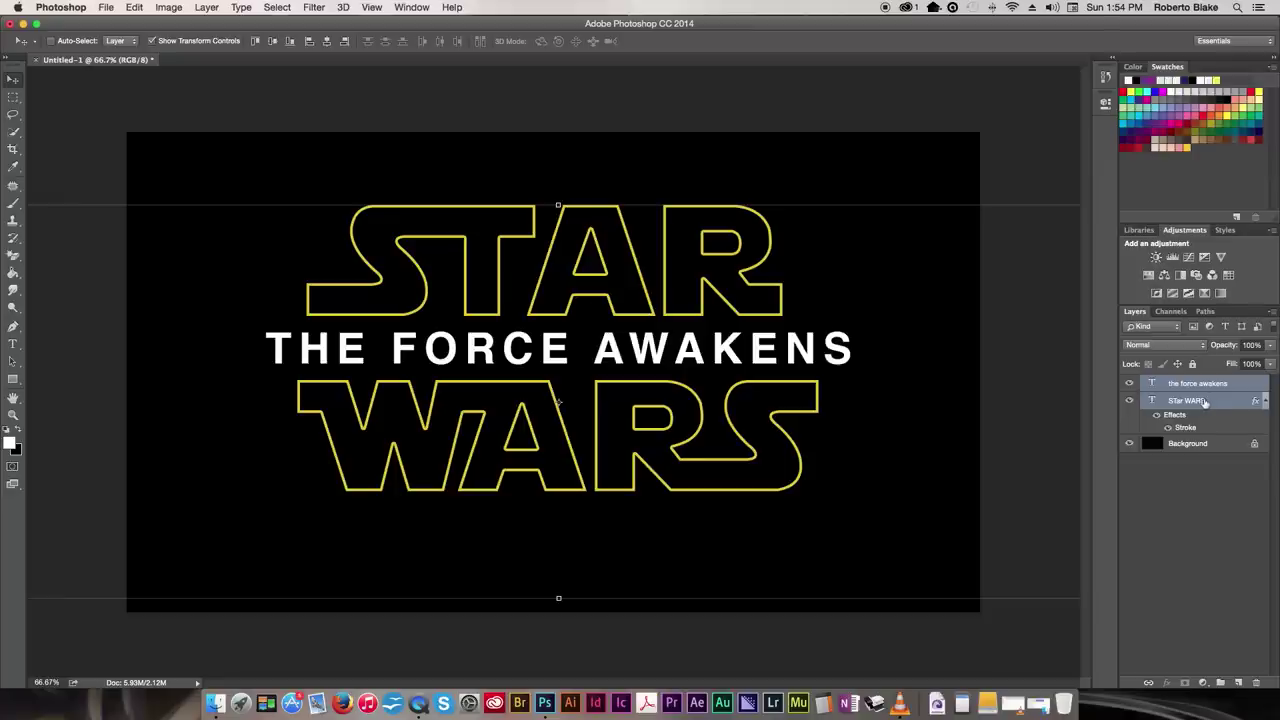
drag(1205, 402, 1253, 680)
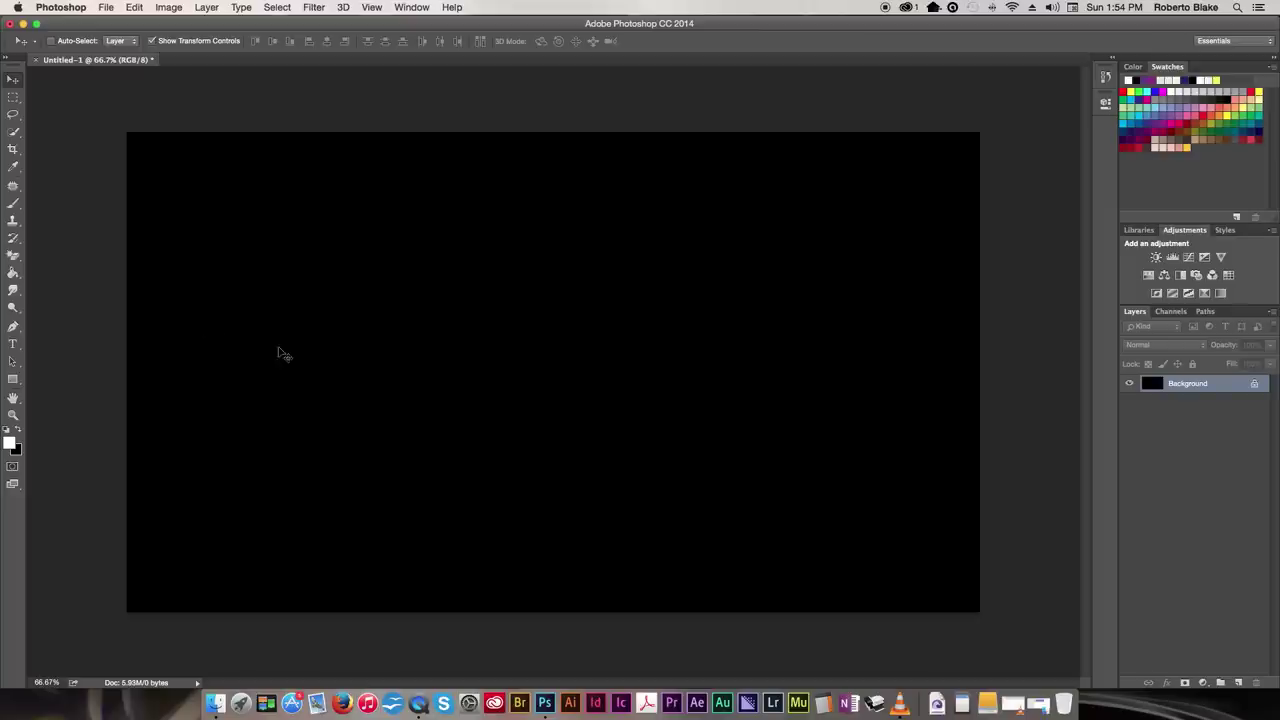
Step: Draw a paragraph text box across the canvas and set its font to Star Jedi Regular
key(t)
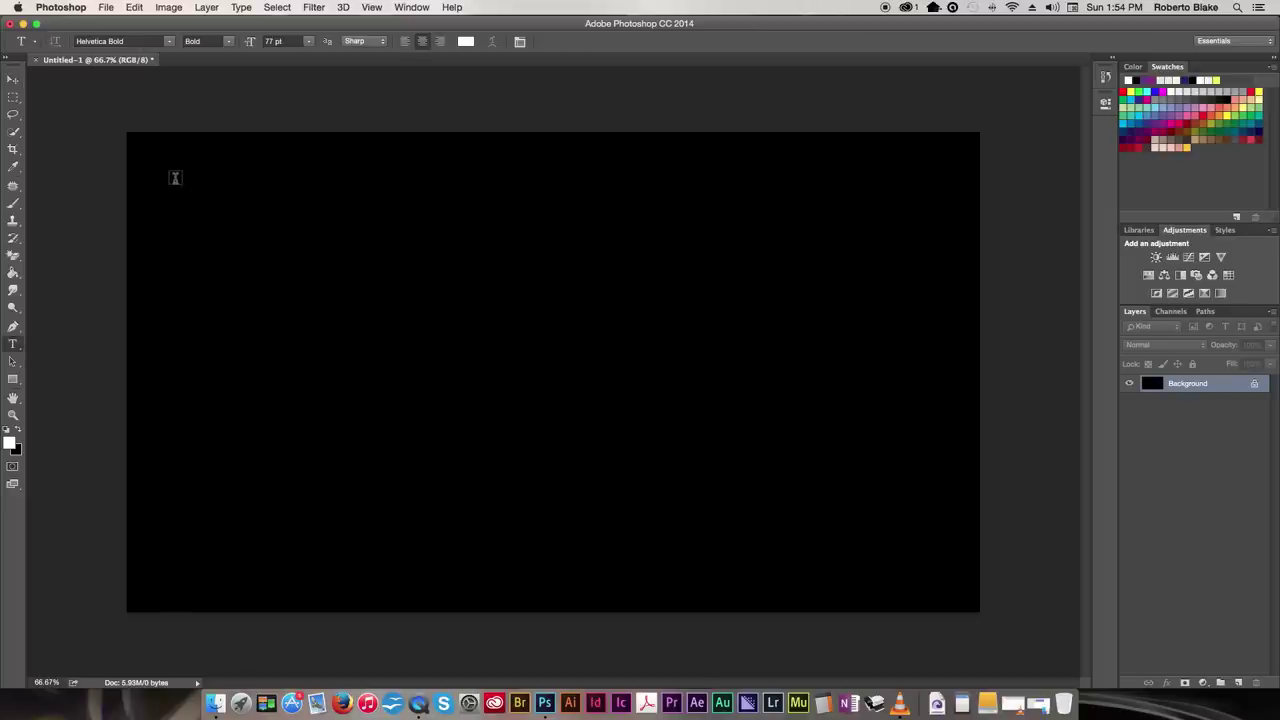
drag(175, 181, 941, 554)
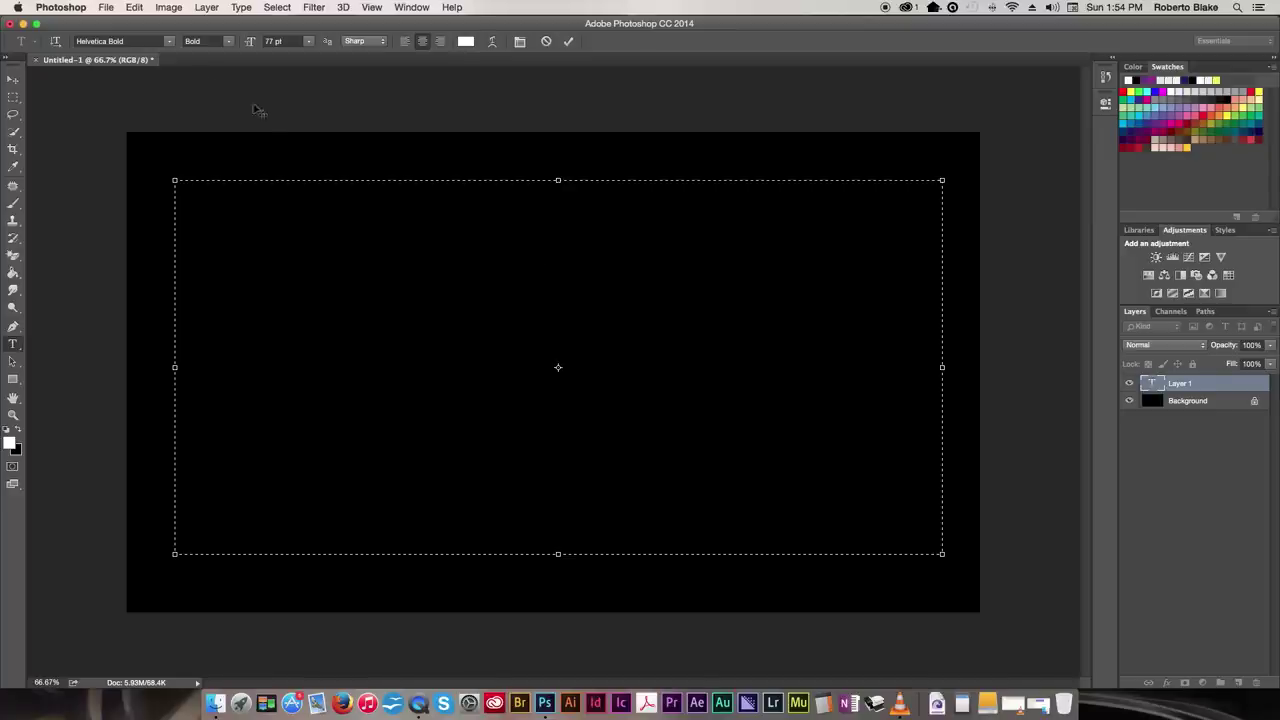
click(168, 42)
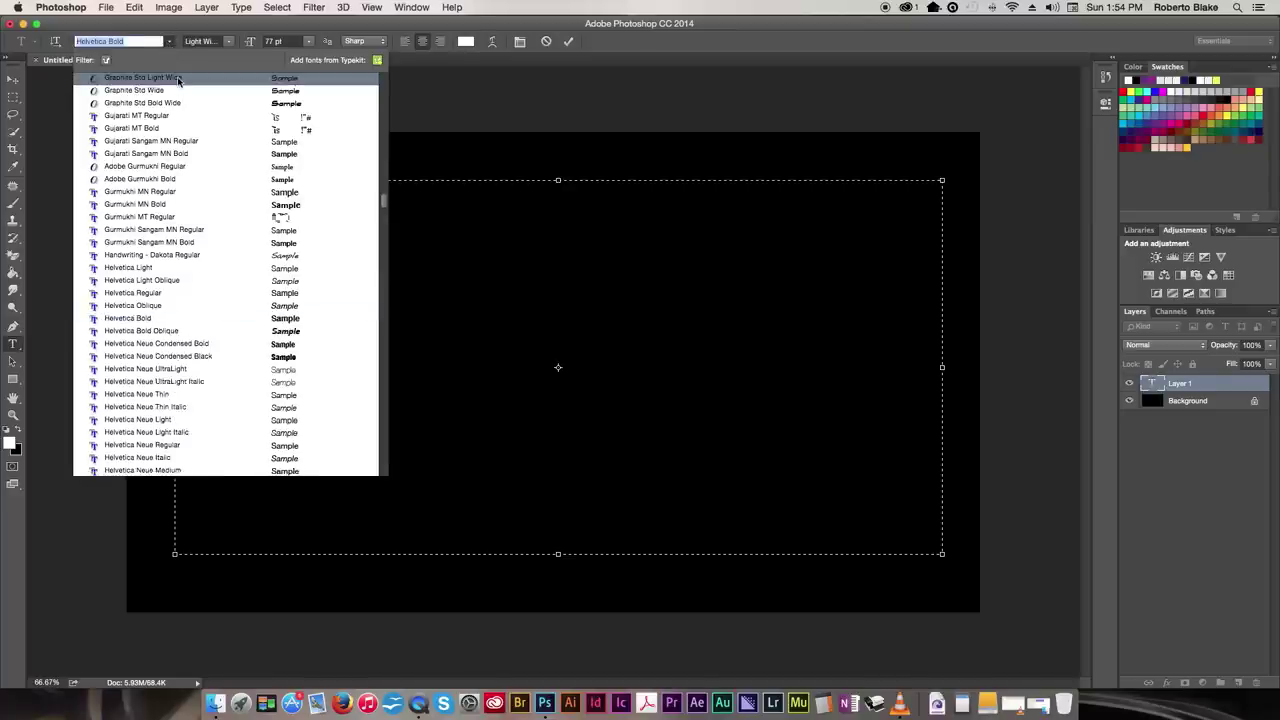
text(star)
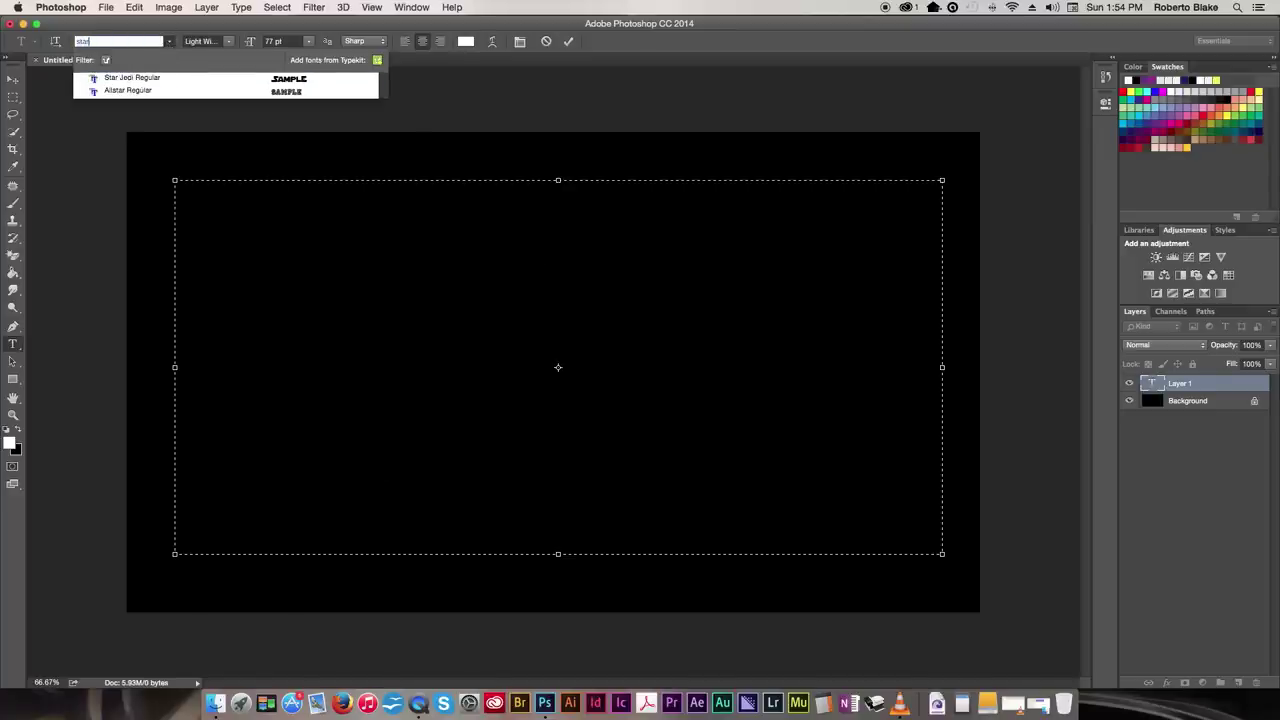
click(284, 82)
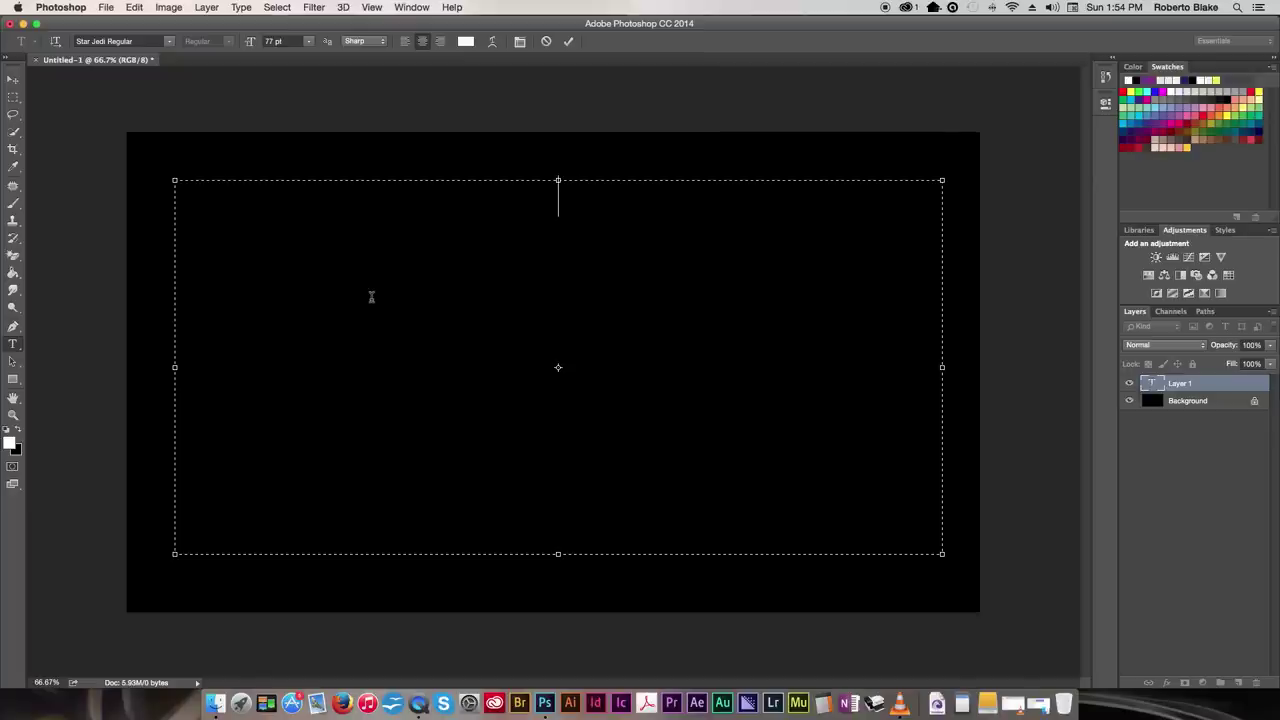
Step: Type STAR and WARS on two separate lines and select all the text
text(STAR)
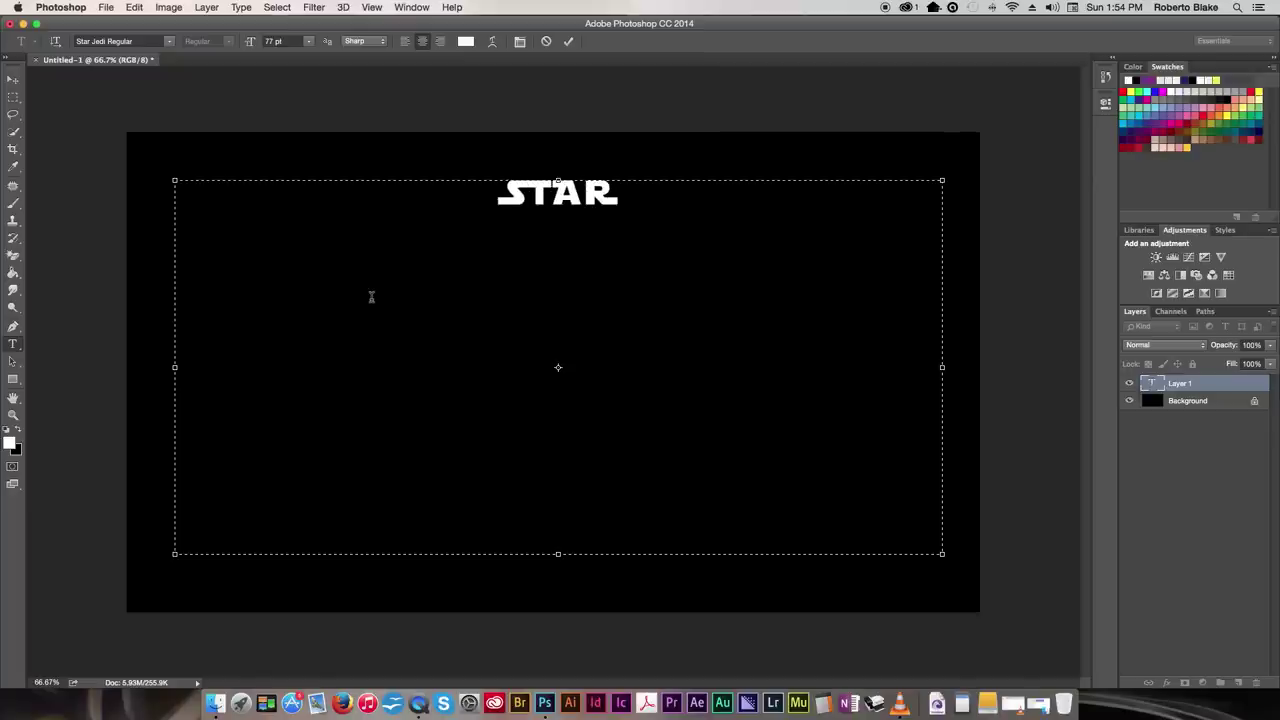
key(Return)
text(WARS)
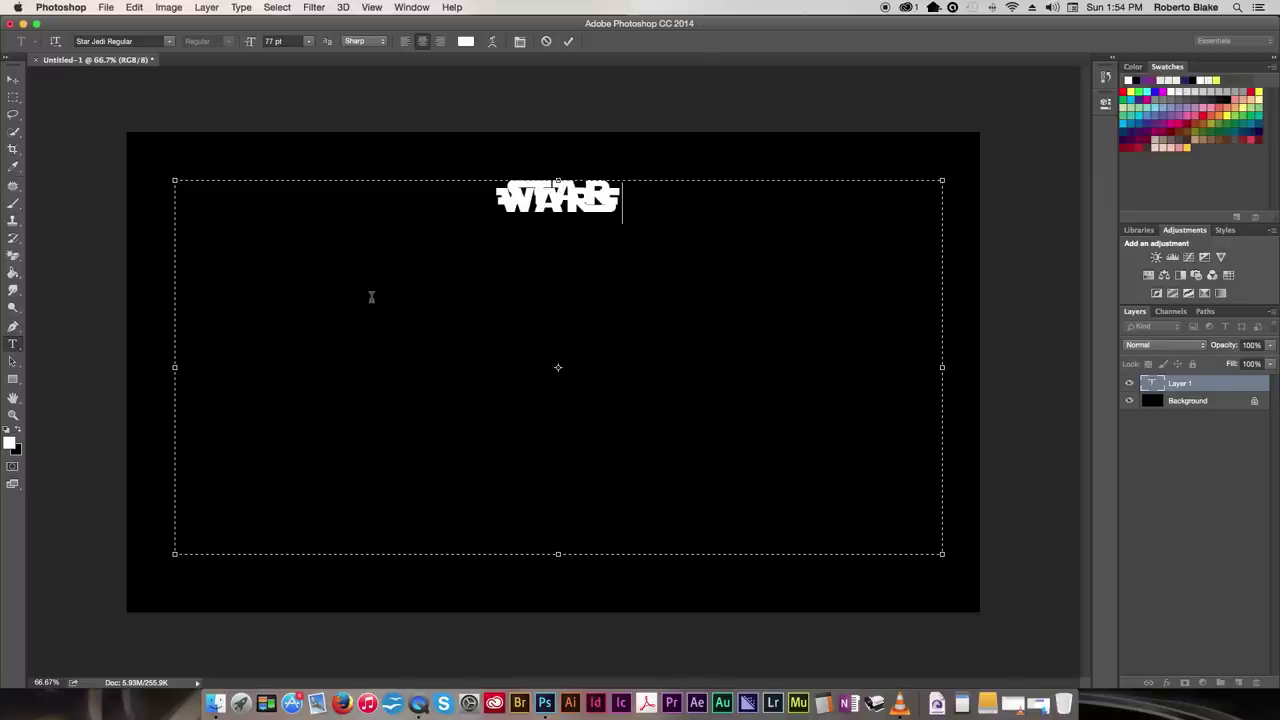
key(super+a)
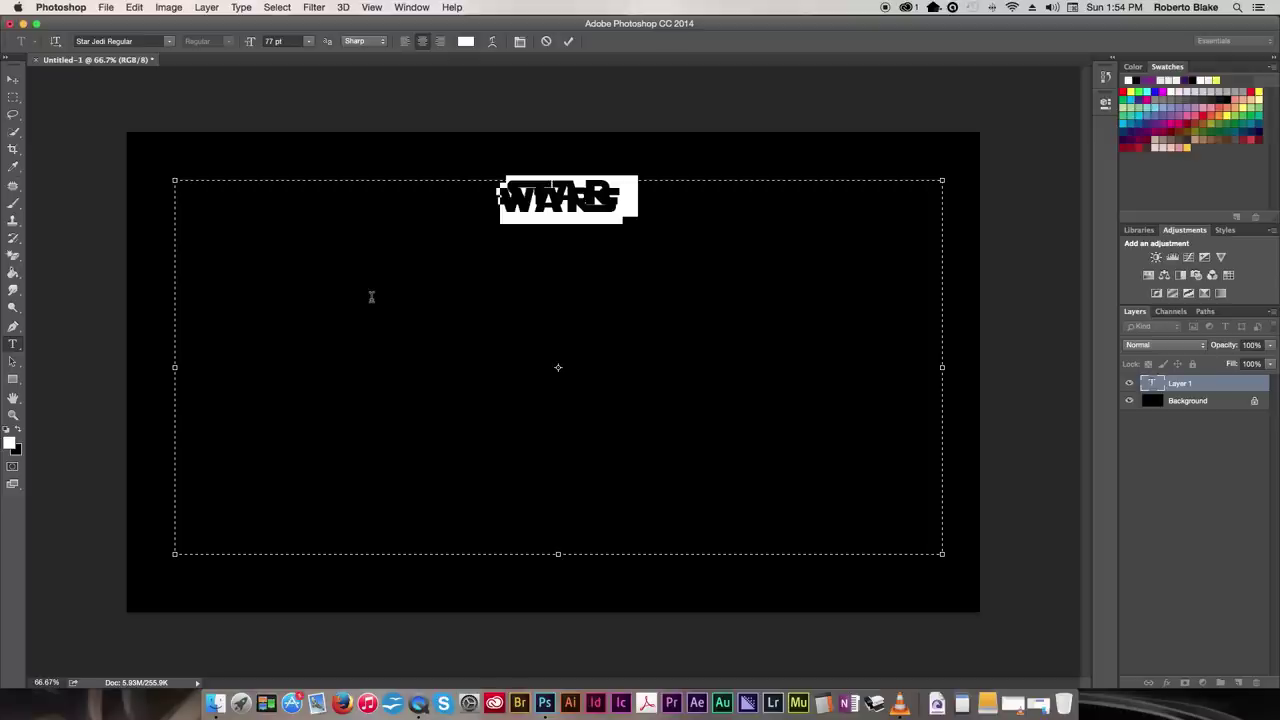
Step: Enlarge the title to 292 pt and widen the leading between STAR and WARS
key(alt+Down)
key(alt+Down)
key(alt+Down)
key(alt+Down)
key(alt+Down)
key(alt+Down)
key(alt+Down)
key(alt+Down)
key(alt+Down)
key(alt+Down)
key(alt+Down)
key(alt+Down)
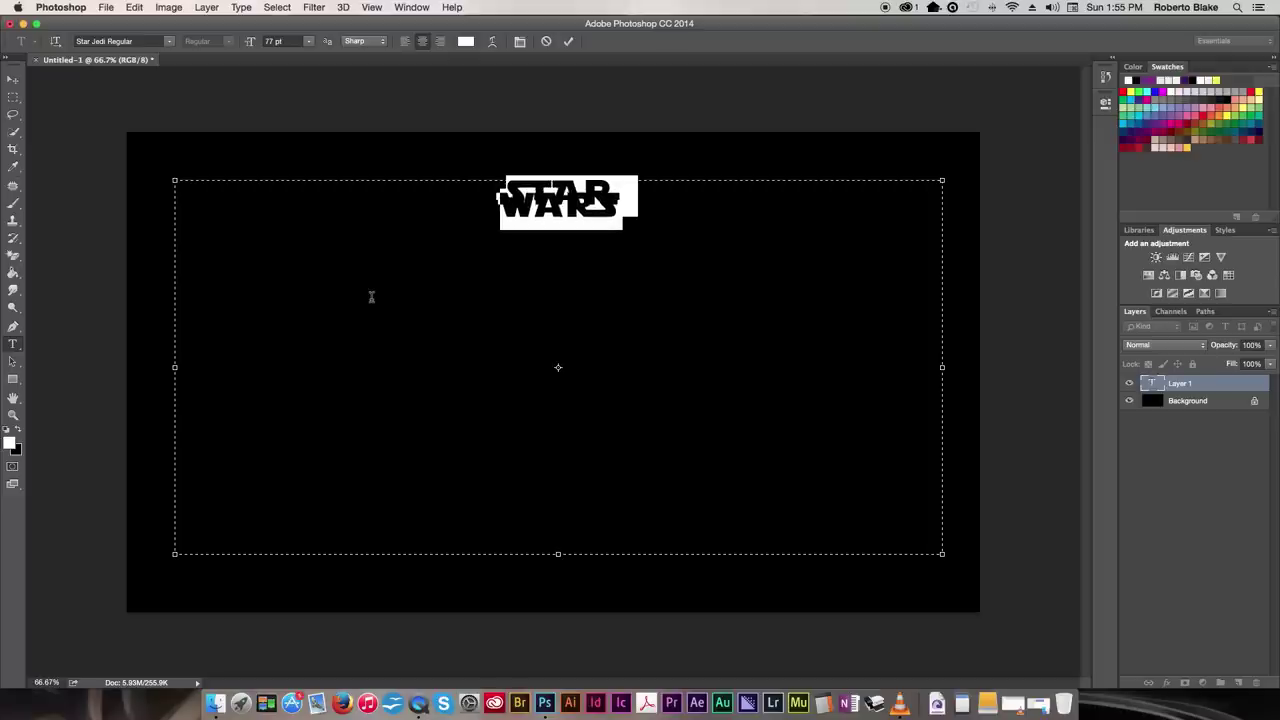
key(alt+Down)
key(alt+Down)
key(alt+Down)
key(alt+Down)
key(alt+Down)
key(alt+Down)
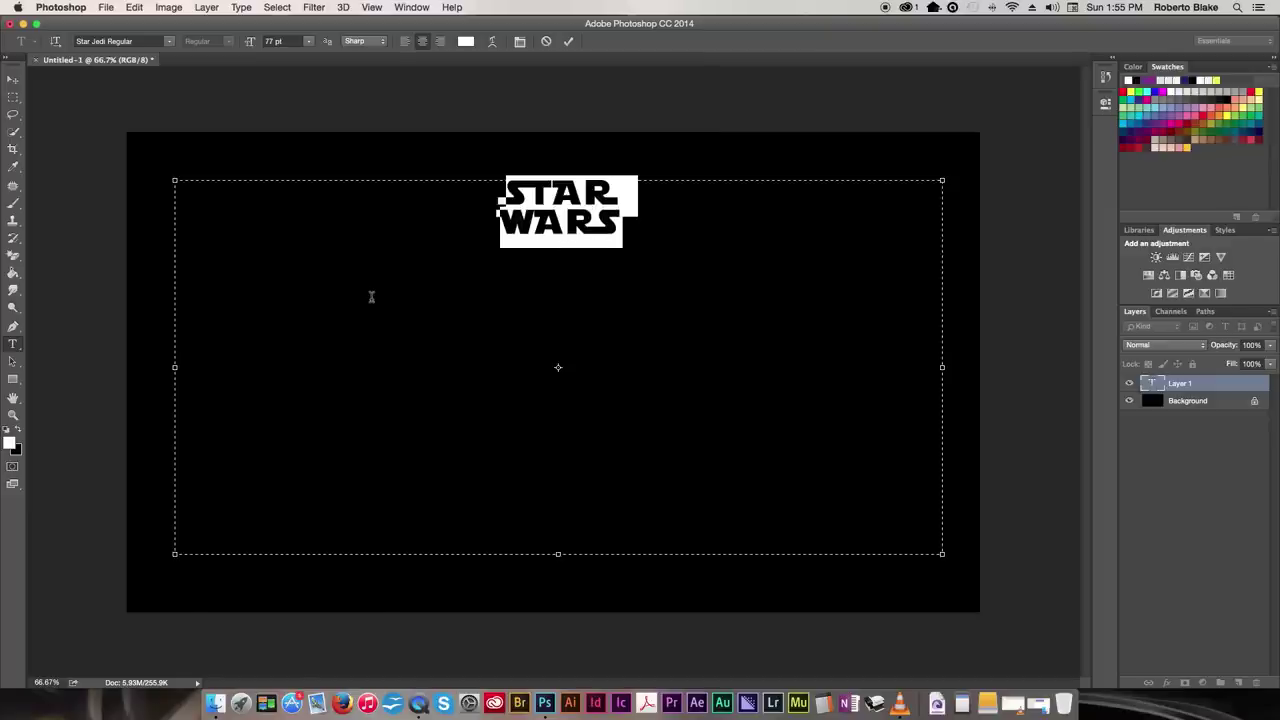
key(alt+Down)
key(alt+Down)
key(alt+Down)
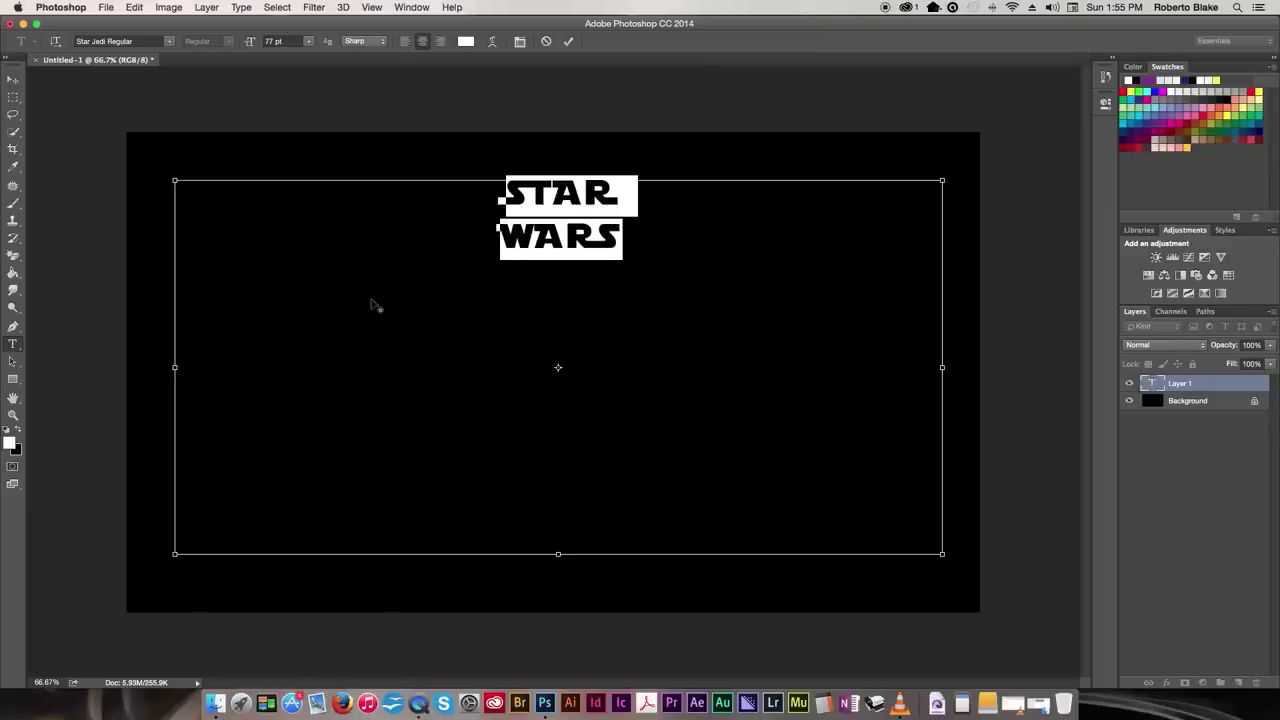
key(alt+Down)
key(alt+Down)
key(alt+Down)
key(alt+Down)
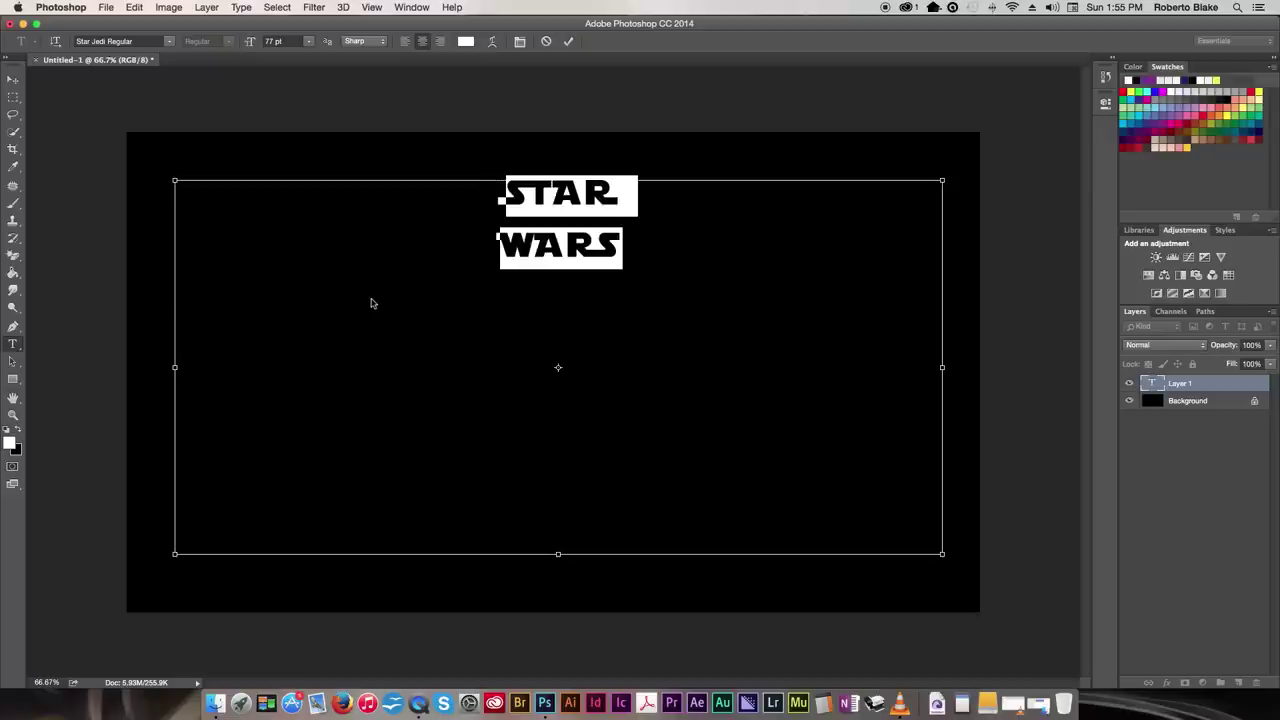
key(super+shift+period)
key(super+shift+period)
key(super+shift+period)
key(super+shift+period)
key(super+shift+period)
key(super+shift+period)
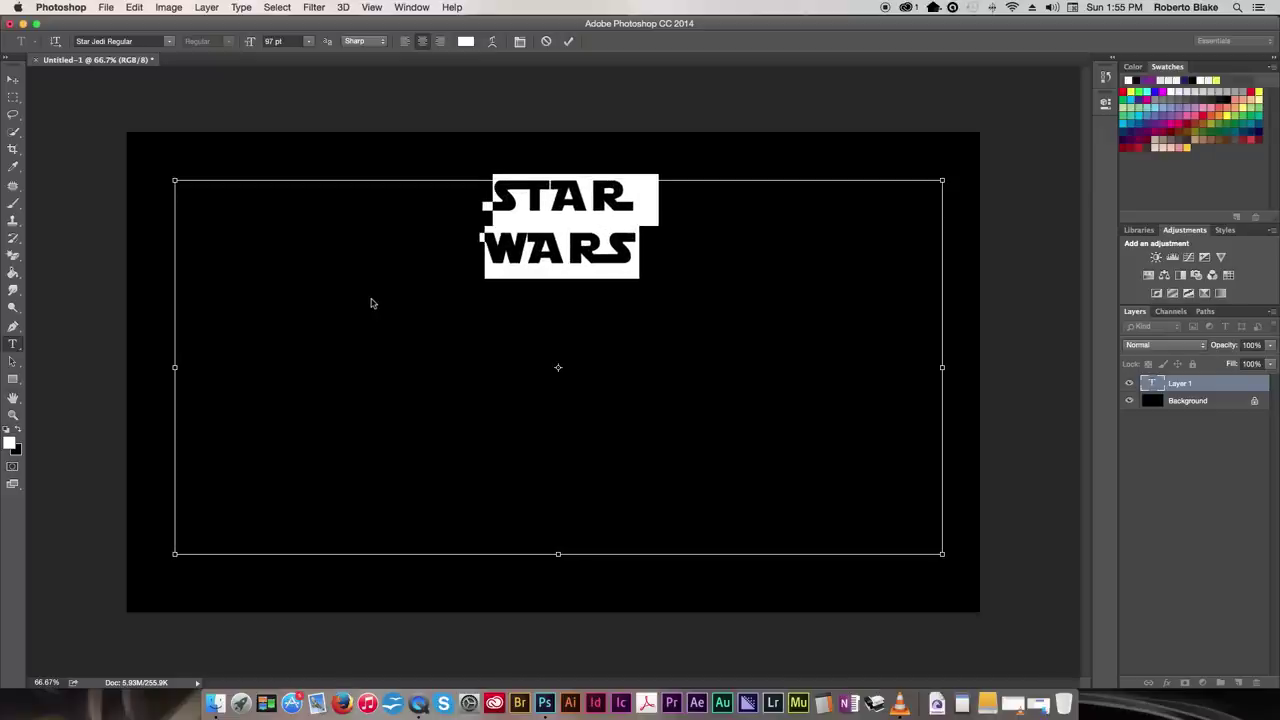
key(super+shift+period)
key(super+shift+period)
key(super+shift+period)
key(super+shift+period)
key(super+shift+period)
key(super+shift+period)
key(super+shift+period)
key(super+shift+period)
key(super+shift+period)
key(super+shift+period)
key(super+shift+period)
key(super+shift+period)
key(super+shift+period)
key(super+shift+period)
key(super+shift+period)
key(super+shift+period)
key(super+shift+period)
key(super+shift+period)
key(super+shift+period)
key(super+shift+period)
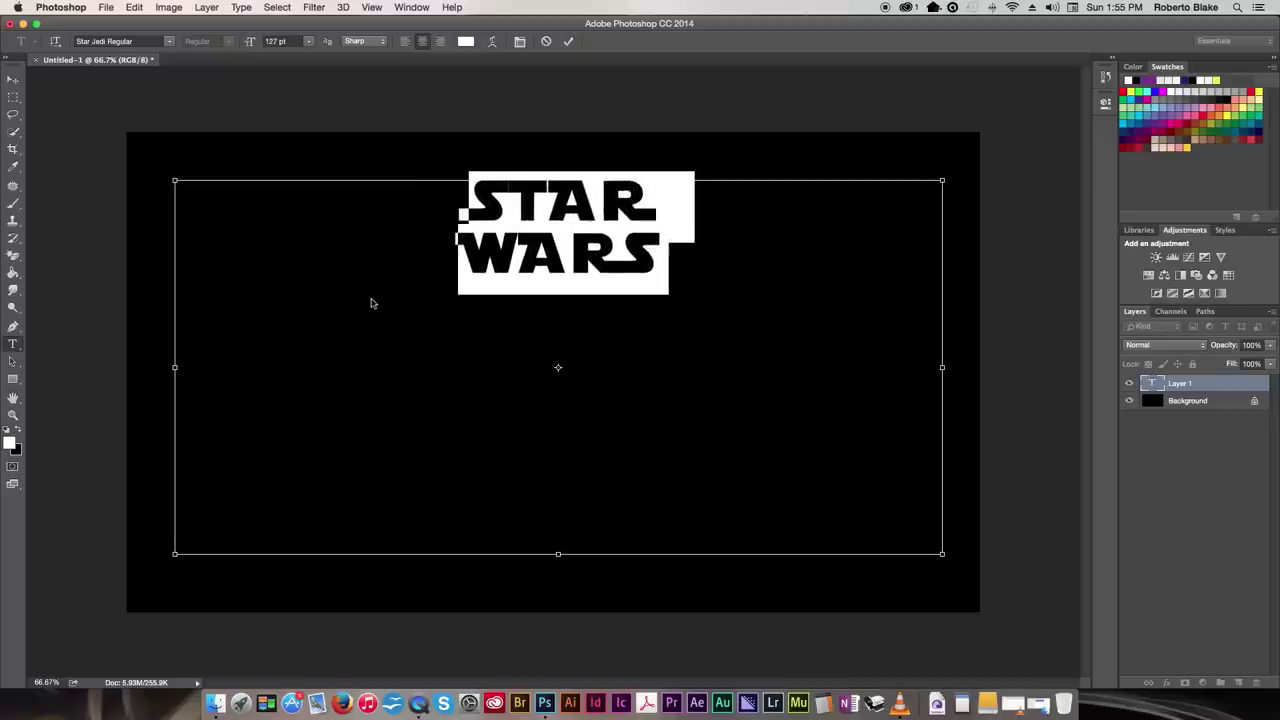
key(super+shift+period)
key(super+shift+period)
key(super+shift+period)
key(super+shift+period)
key(super+shift+period)
key(super+shift+period)
key(super+shift+period)
key(super+shift+period)
key(super+shift+period)
key(super+shift+period)
key(super+shift+period)
key(super+shift+period)
key(super+shift+period)
key(super+shift+period)
key(super+shift+period)
key(super+shift+period)
key(super+shift+period)
key(super+shift+period)
key(super+shift+period)
key(super+shift+period)
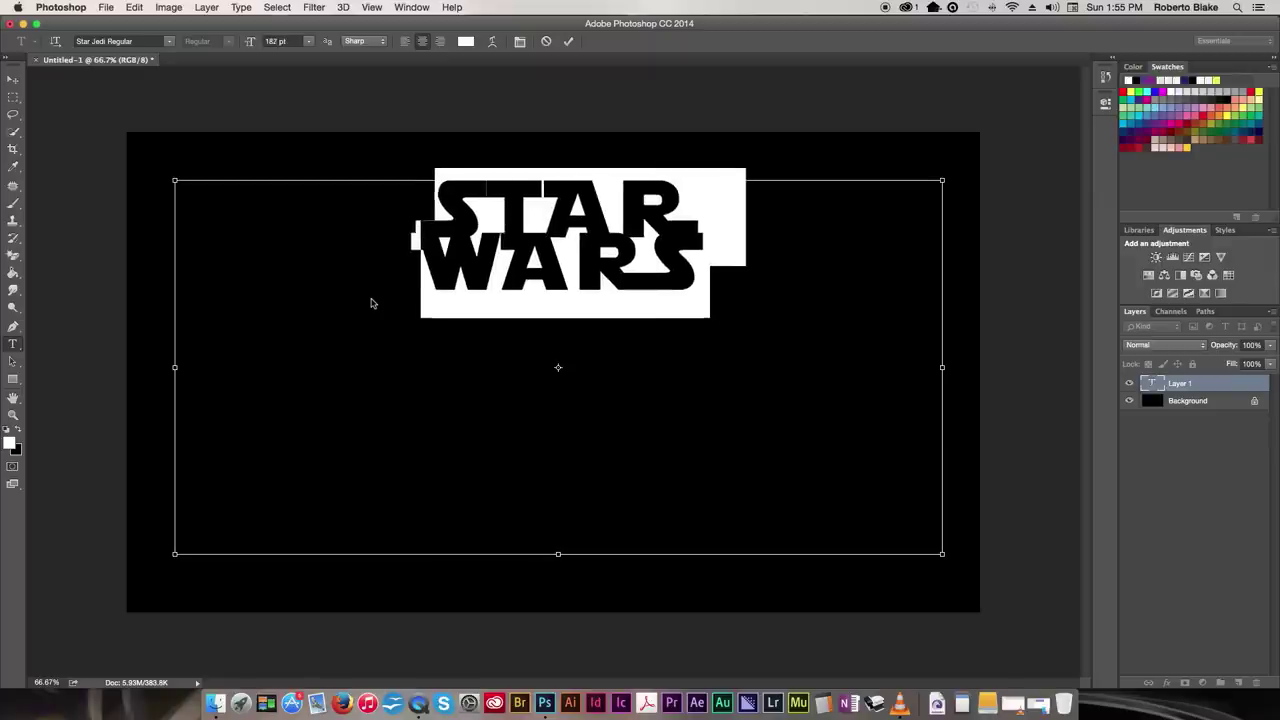
key(super+shift+period)
key(super+shift+period)
key(super+shift+period)
key(super+shift+period)
key(super+shift+period)
key(super+shift+period)
key(super+shift+period)
key(super+shift+period)
key(super+shift+period)
key(super+shift+period)
key(super+shift+period)
key(super+shift+period)
key(super+shift+period)
key(super+shift+period)
key(super+shift+period)
key(super+shift+period)
key(super+shift+period)
key(super+shift+period)
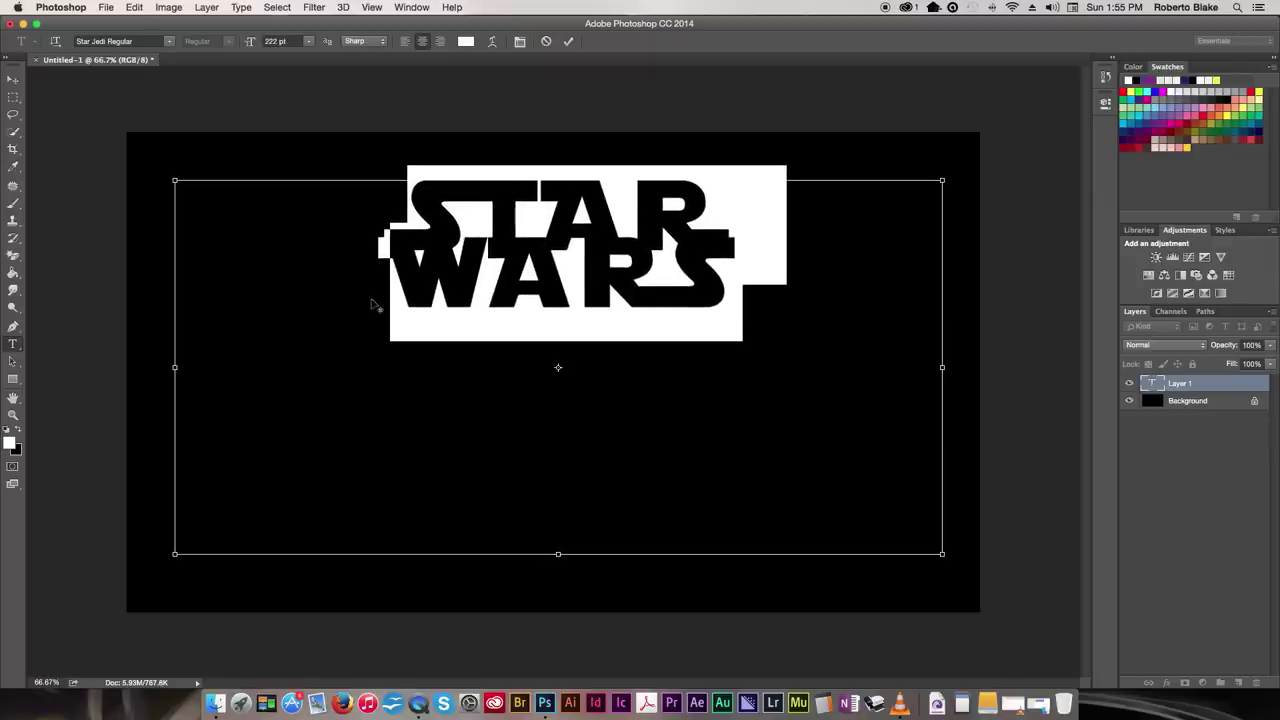
key(alt+Down)
key(alt+Down)
key(alt+Down)
key(alt+Down)
key(alt+Down)
key(alt+Down)
key(alt+Down)
key(alt+Down)
key(alt+Down)
key(alt+Down)
key(alt+Down)
key(alt+Down)
key(alt+Down)
key(alt+Down)
key(alt+Down)
key(alt+Down)
key(alt+Down)
key(alt+Down)
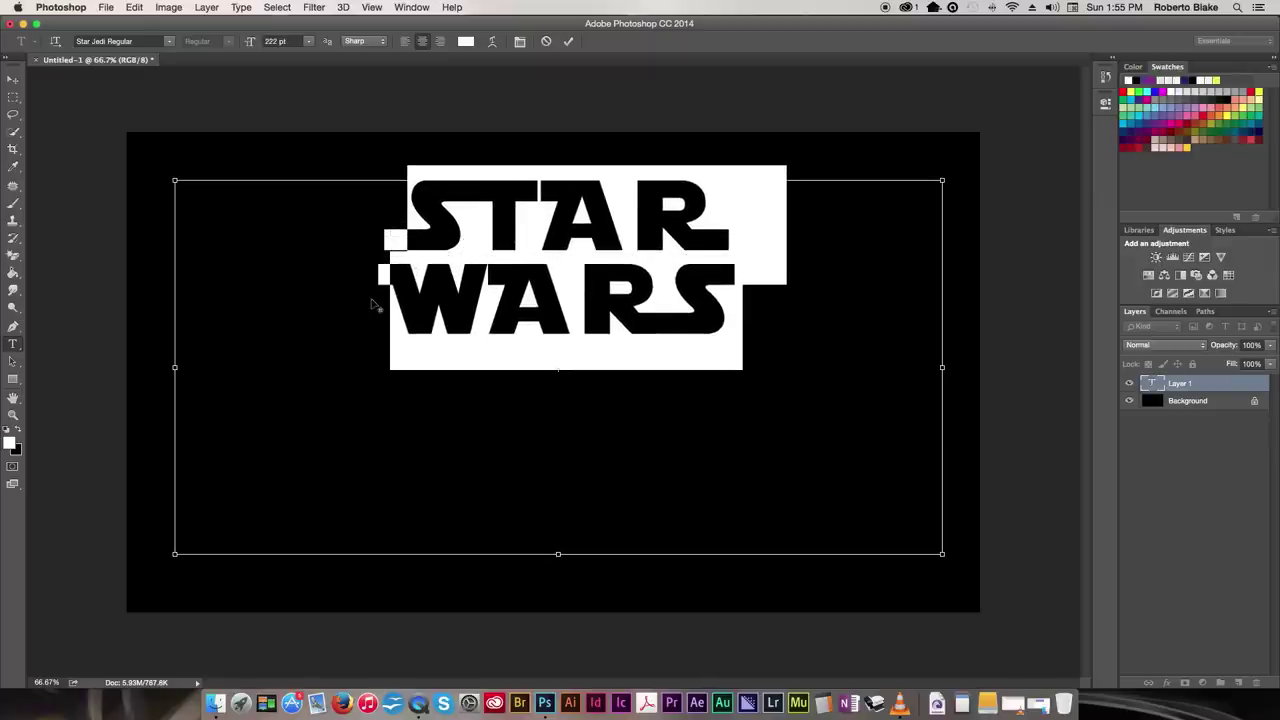
key(super+shift+period)
key(super+shift+period)
key(super+shift+period)
key(super+shift+period)
key(super+shift+period)
key(super+shift+period)
key(super+shift+period)
key(super+shift+period)
key(super+shift+period)
key(super+shift+period)
key(super+shift+period)
key(super+shift+period)
key(super+shift+period)
key(super+shift+period)
key(super+shift+period)
key(super+shift+period)
key(super+shift+period)
key(super+shift+period)
key(super+shift+period)
key(super+shift+period)
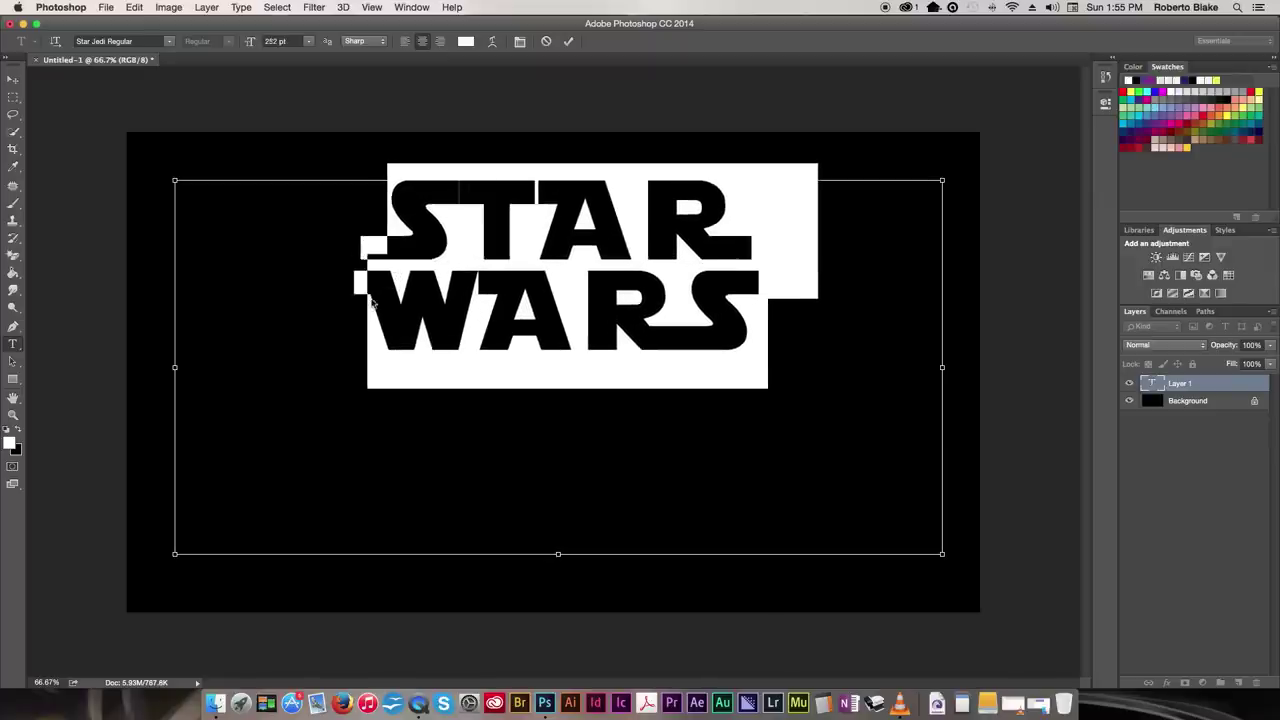
key(super+shift+period)
key(super+shift+period)
key(super+shift+period)
key(super+shift+period)
key(super+shift+period)
key(super+shift+period)
key(super+shift+period)
key(super+shift+period)
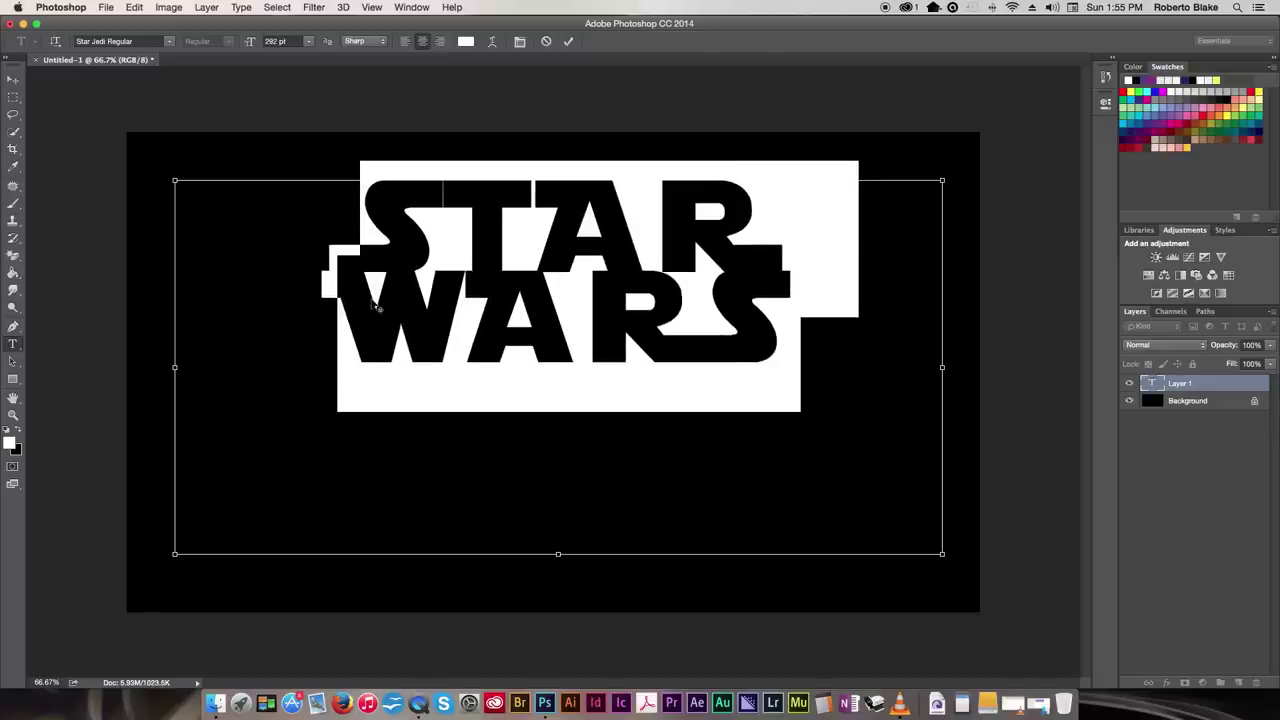
key(alt+Down)
key(alt+Down)
key(alt+Down)
key(alt+Down)
key(alt+Down)
key(alt+Down)
key(alt+Down)
key(alt+Down)
key(alt+Down)
key(alt+Down)
key(alt+Down)
key(alt+Down)
key(alt+Down)
key(alt+Down)
key(alt+Down)
key(alt+Down)
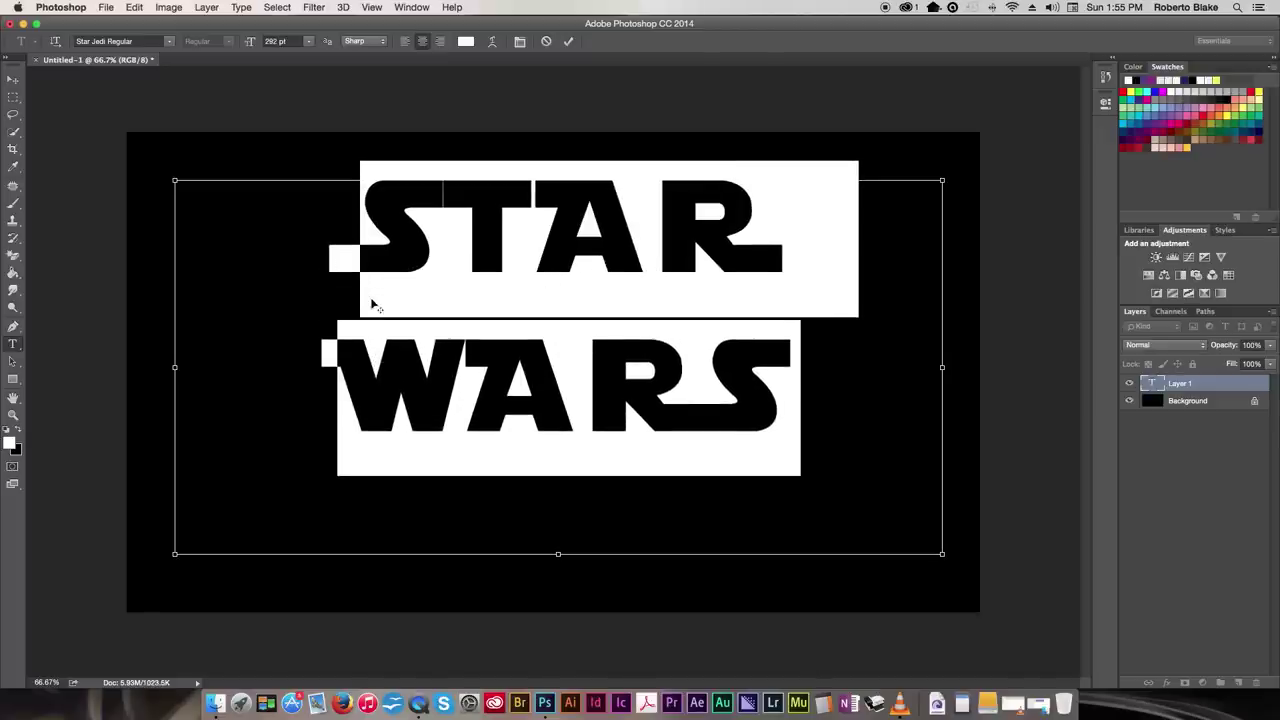
Step: Tighten kerning between A–R in STAR, A–R in WARS, and S–T in STAR
click(371, 297)
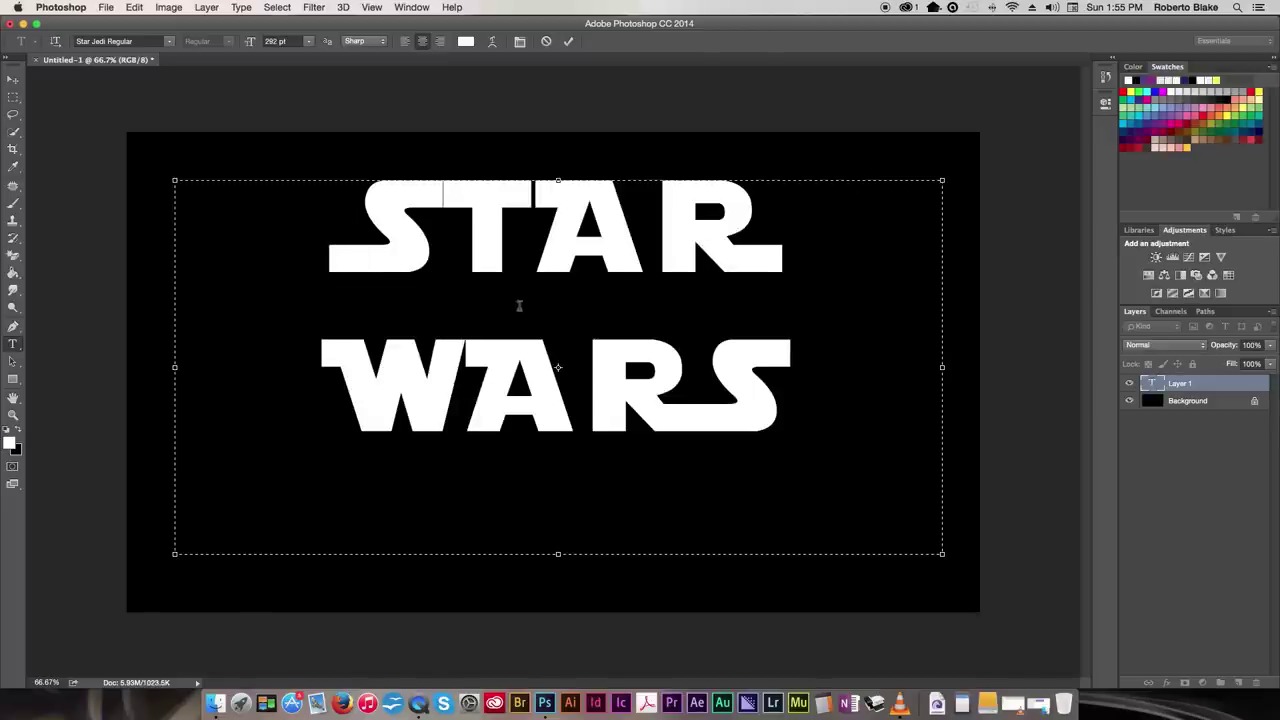
click(659, 255)
key(alt+Left)
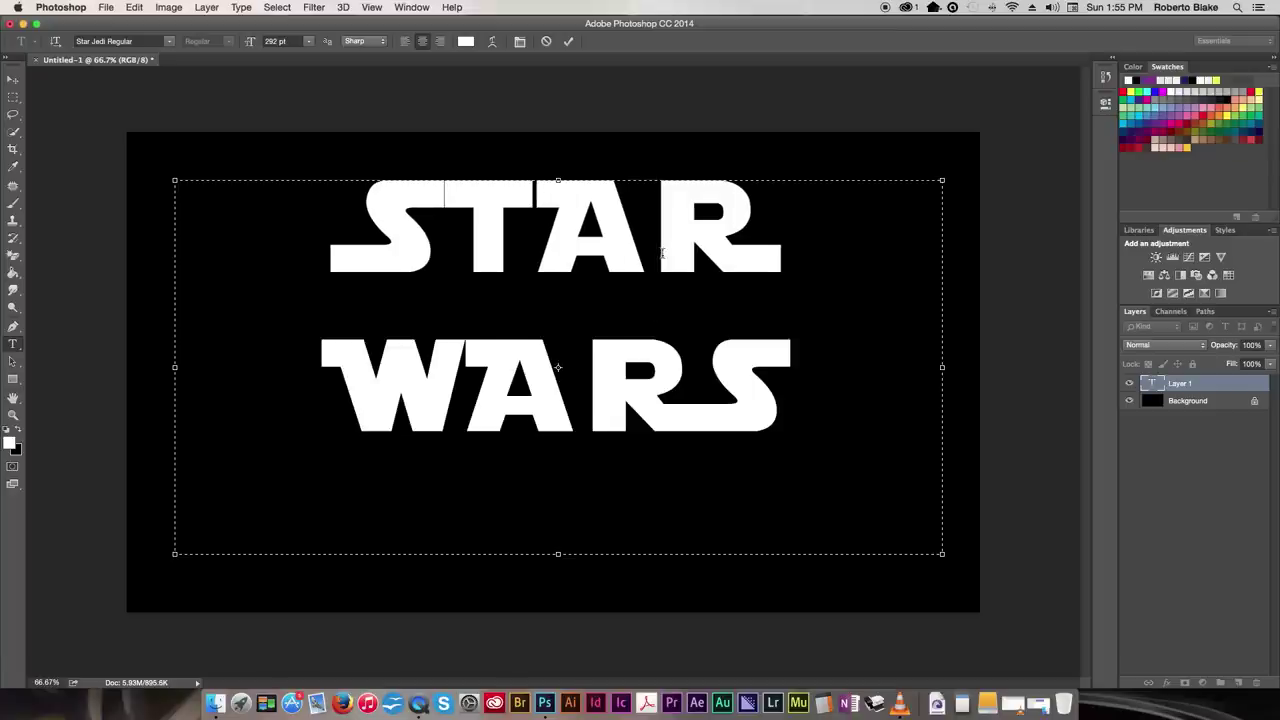
key(alt+Left)
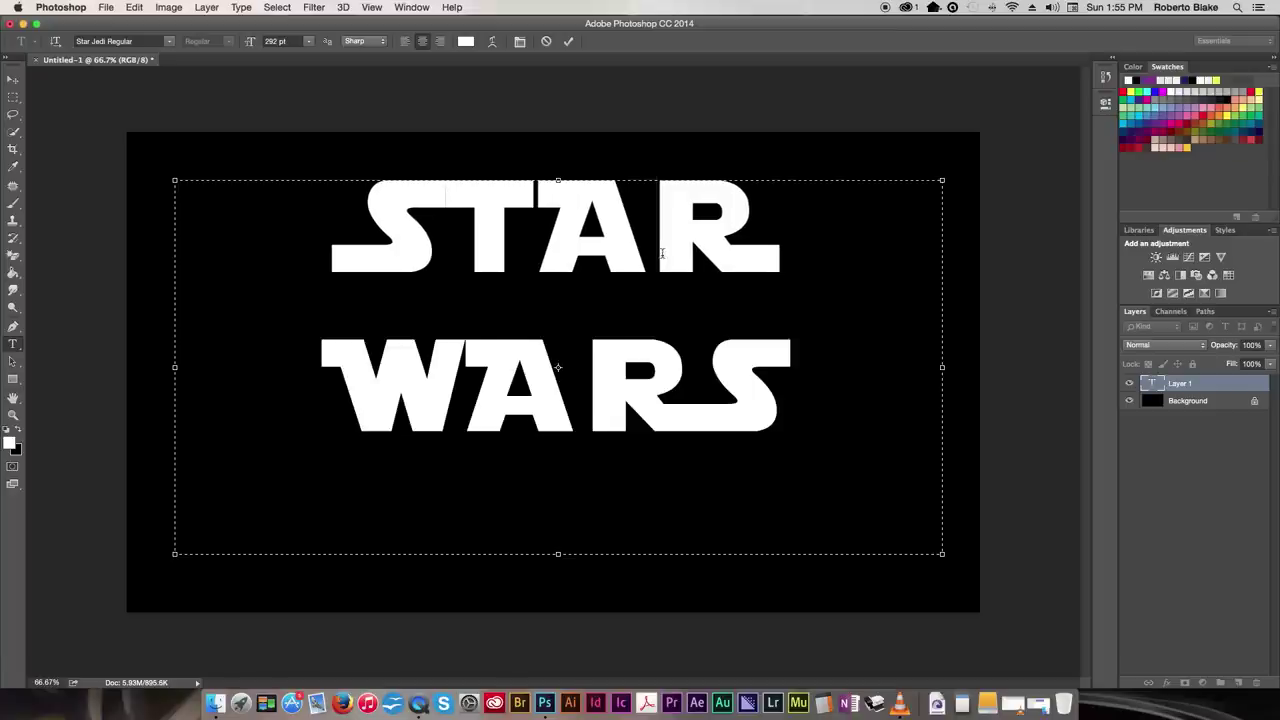
key(alt+Left)
key(alt+Left)
key(alt+Left)
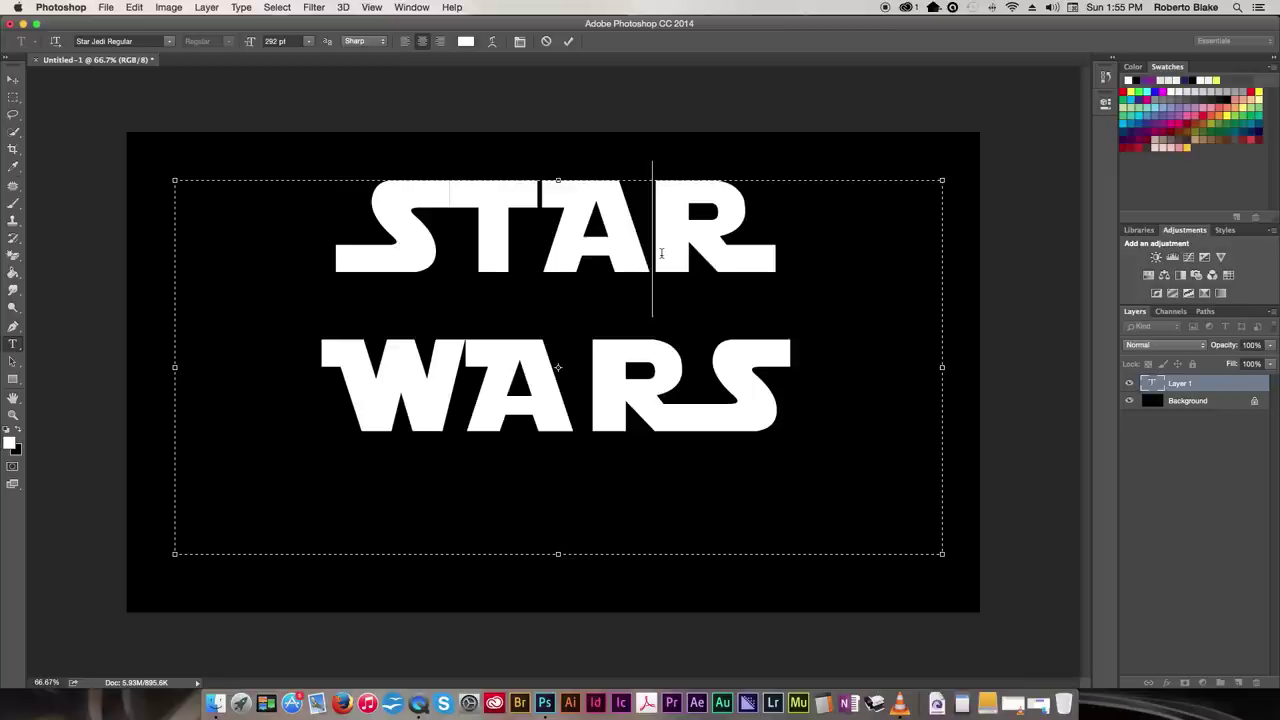
click(590, 401)
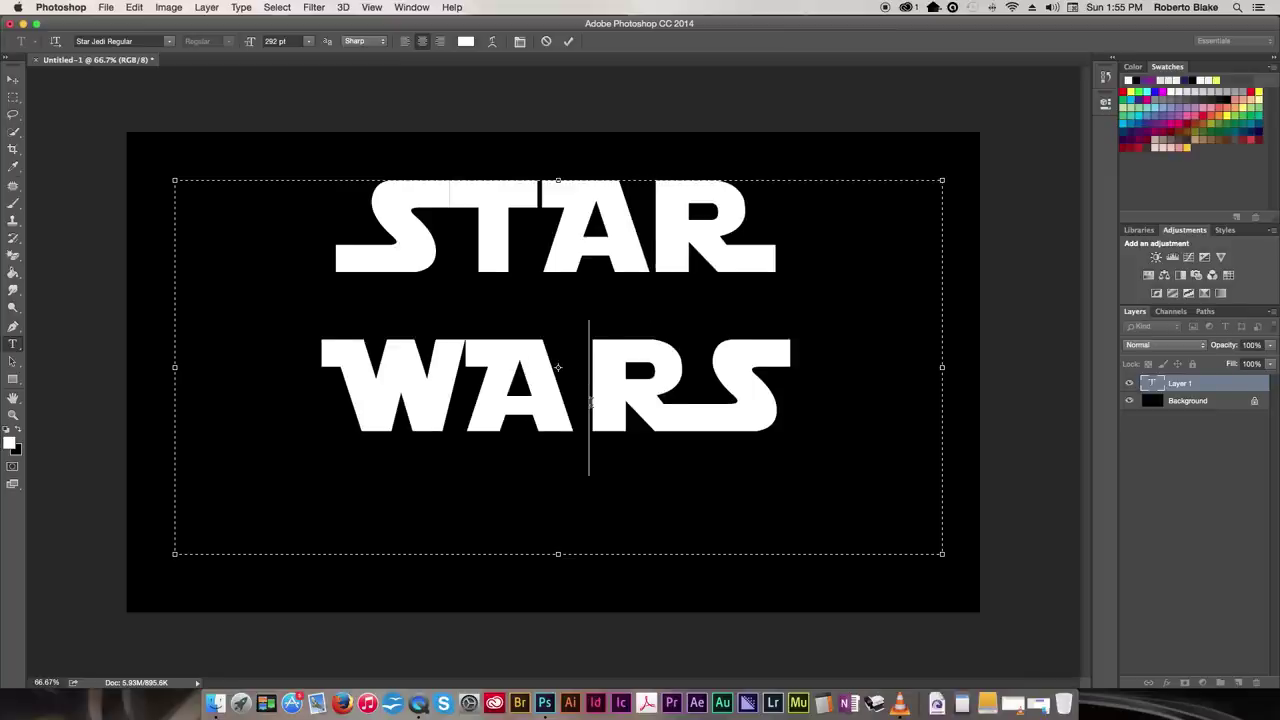
key(alt+Left)
key(alt+Left)
key(alt+Left)
key(alt+Left)
key(alt+Left)
key(alt+Left)
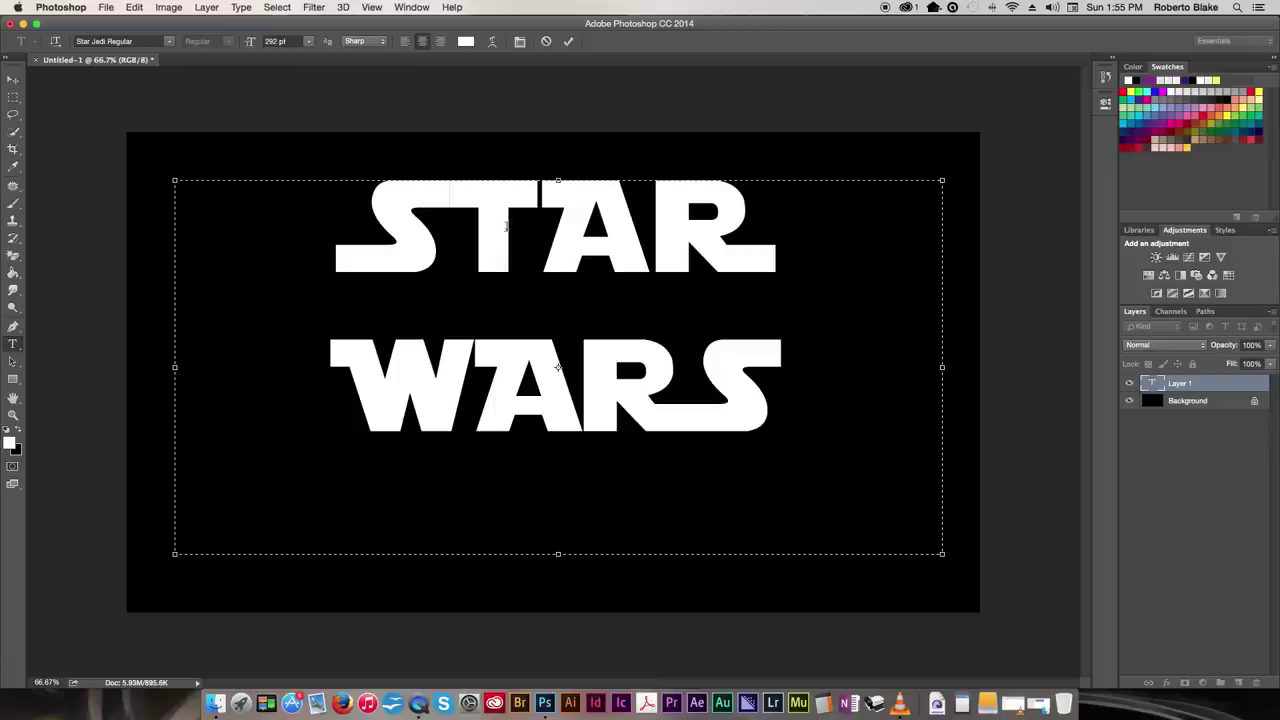
click(466, 226)
key(alt+Left)
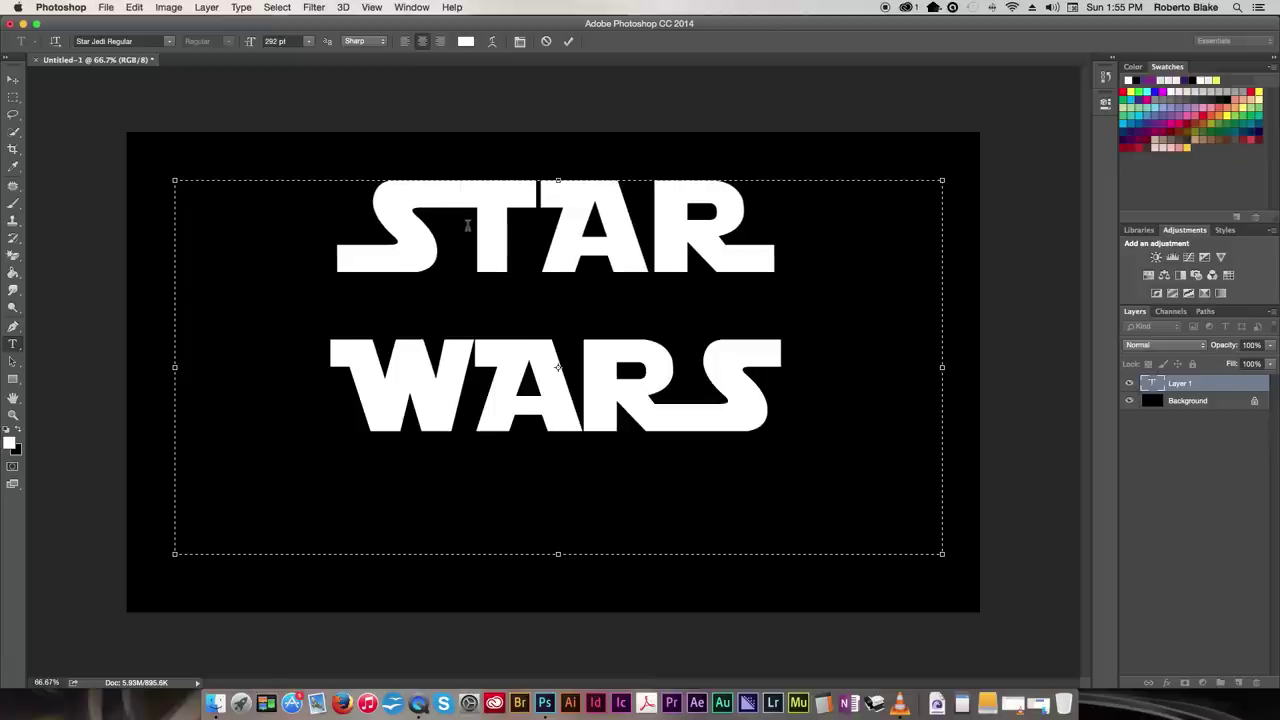
key(Right)
Step: Commit the text and add a Stroke layer style to STAR WARS
click(568, 41)
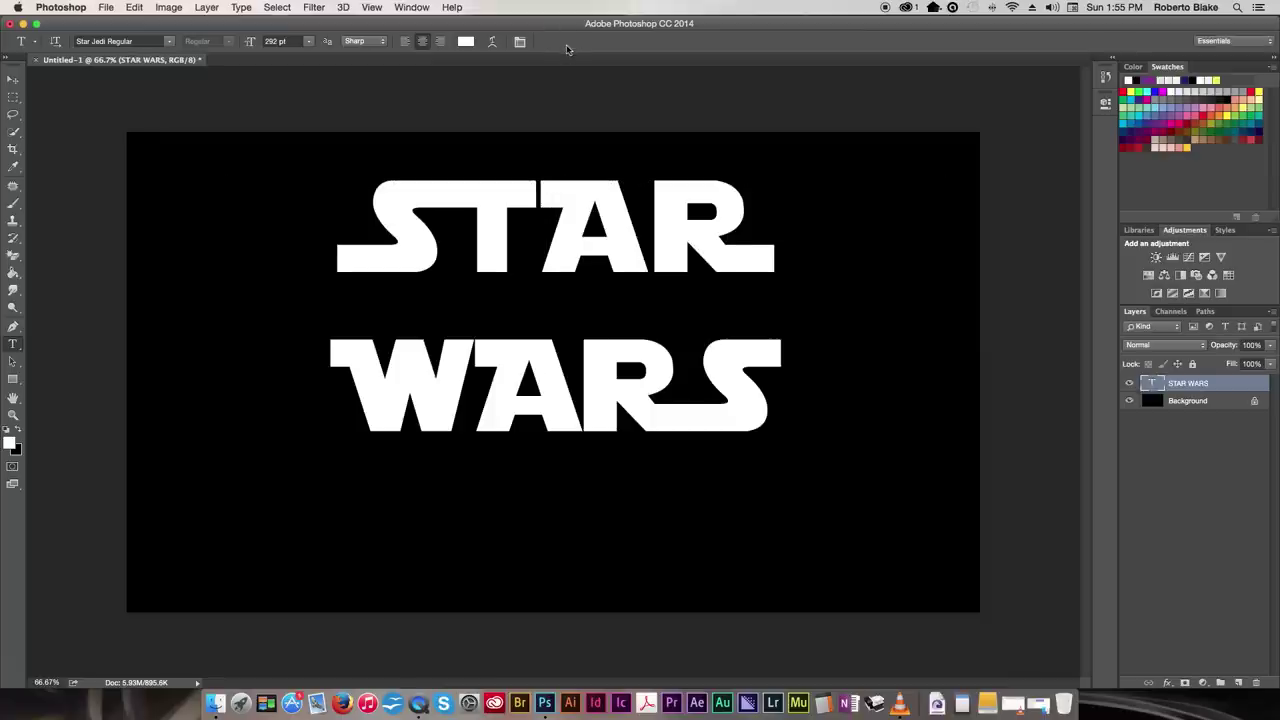
click(1167, 683)
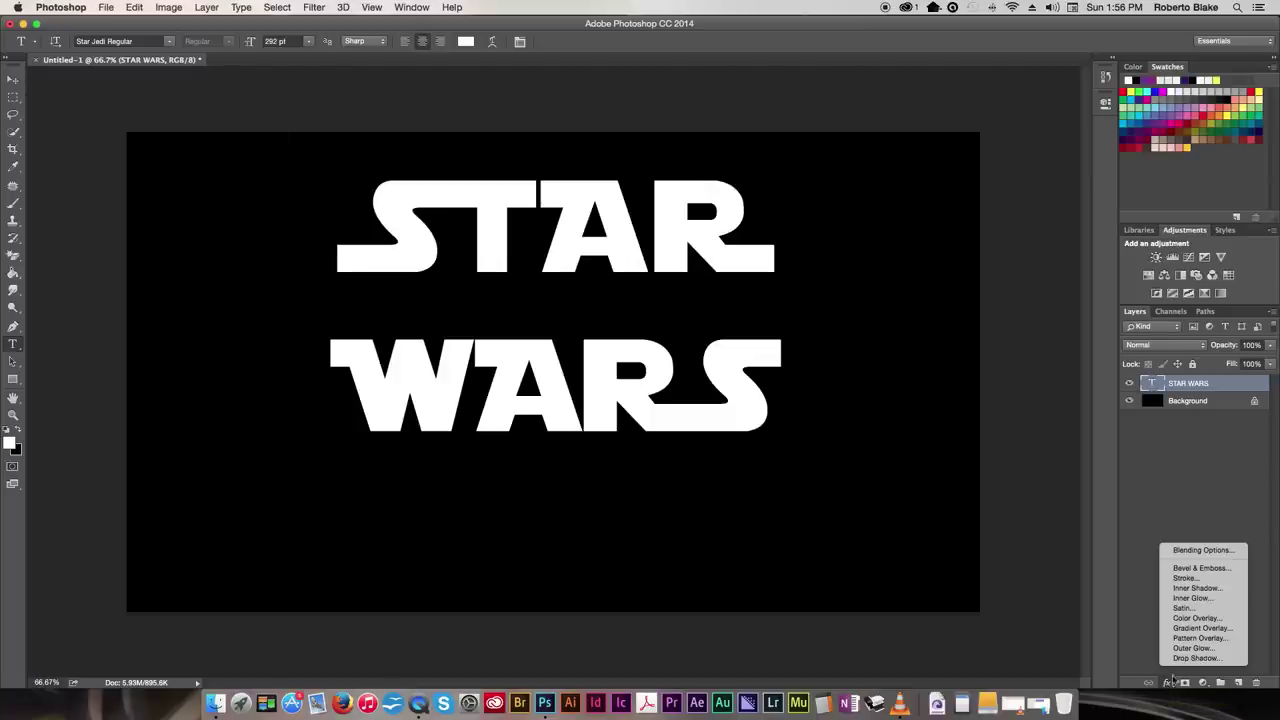
click(205, 7)
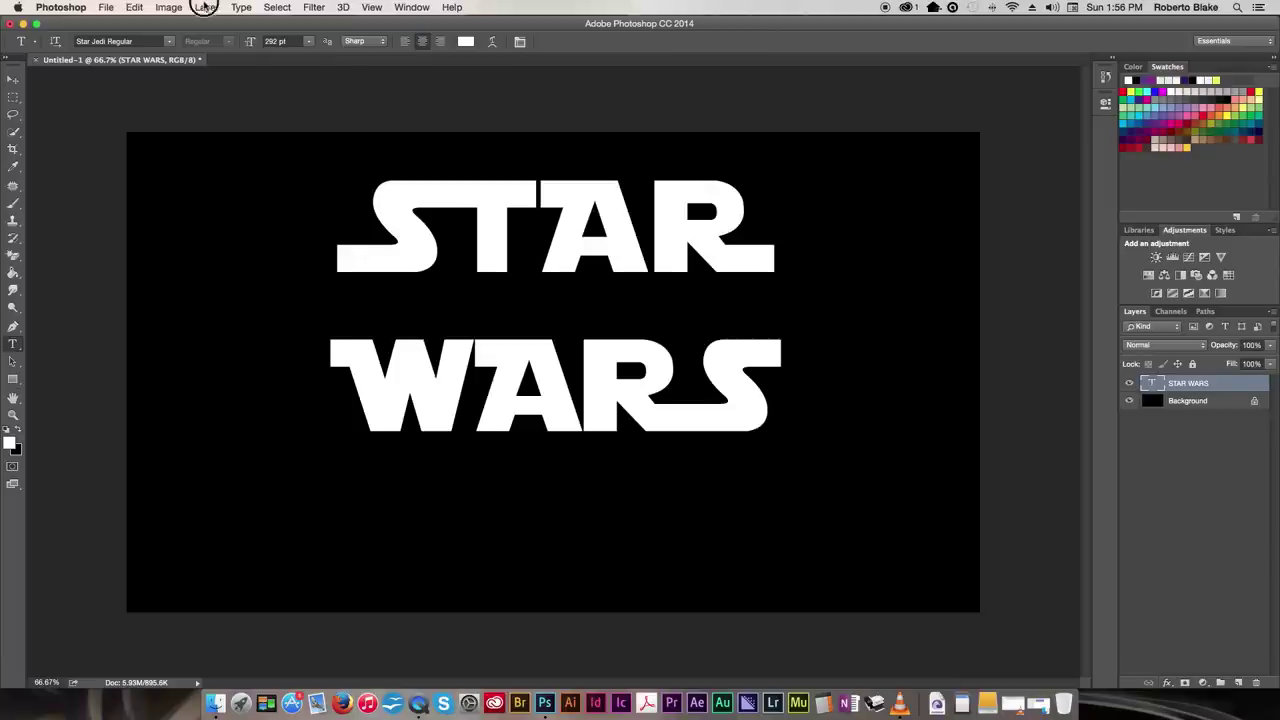
click(207, 8)
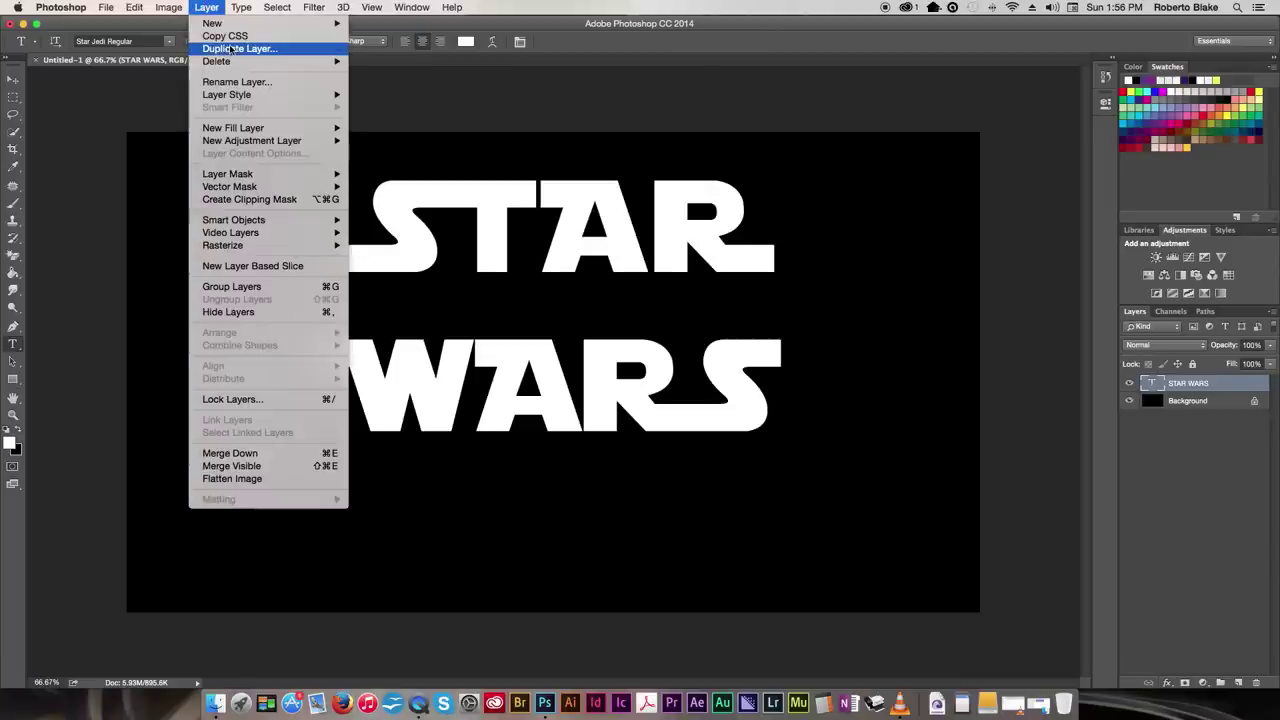
mouse_move(250, 100)
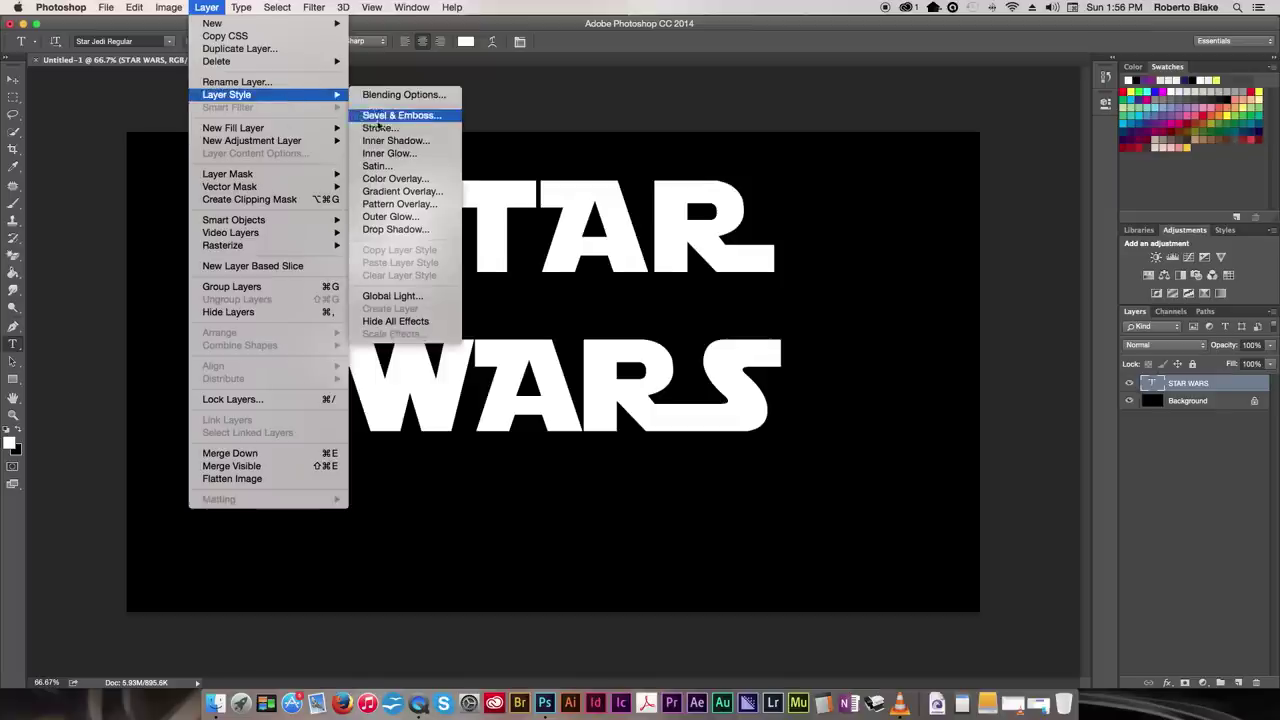
click(390, 131)
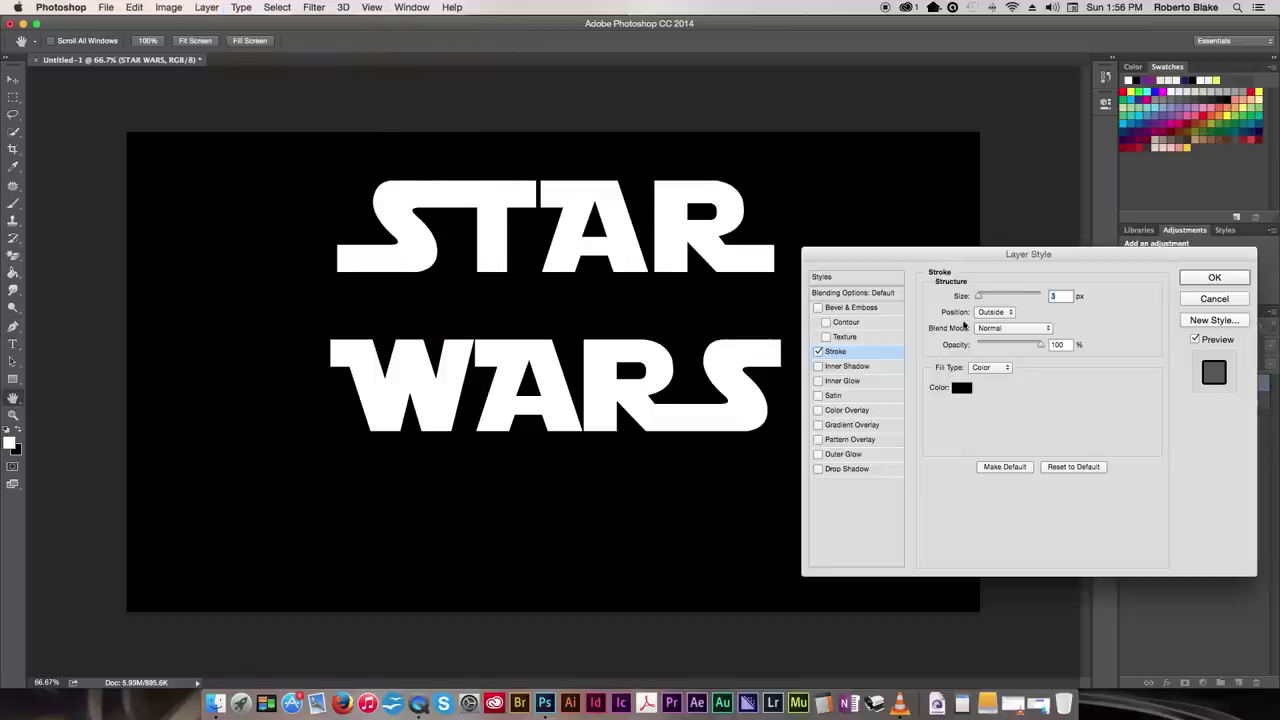
Step: Set the stroke to yellow #f9ea00, 6 px, positioned Inside, and apply it
click(961, 388)
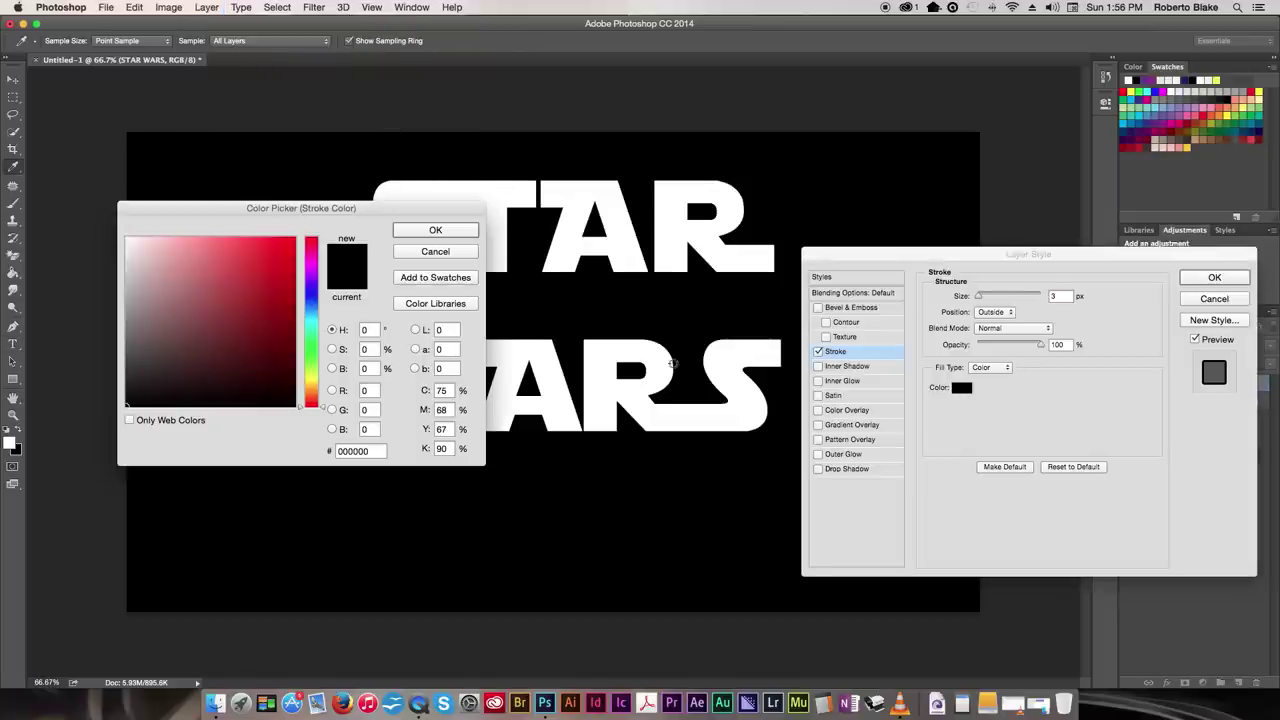
drag(312, 384, 301, 382)
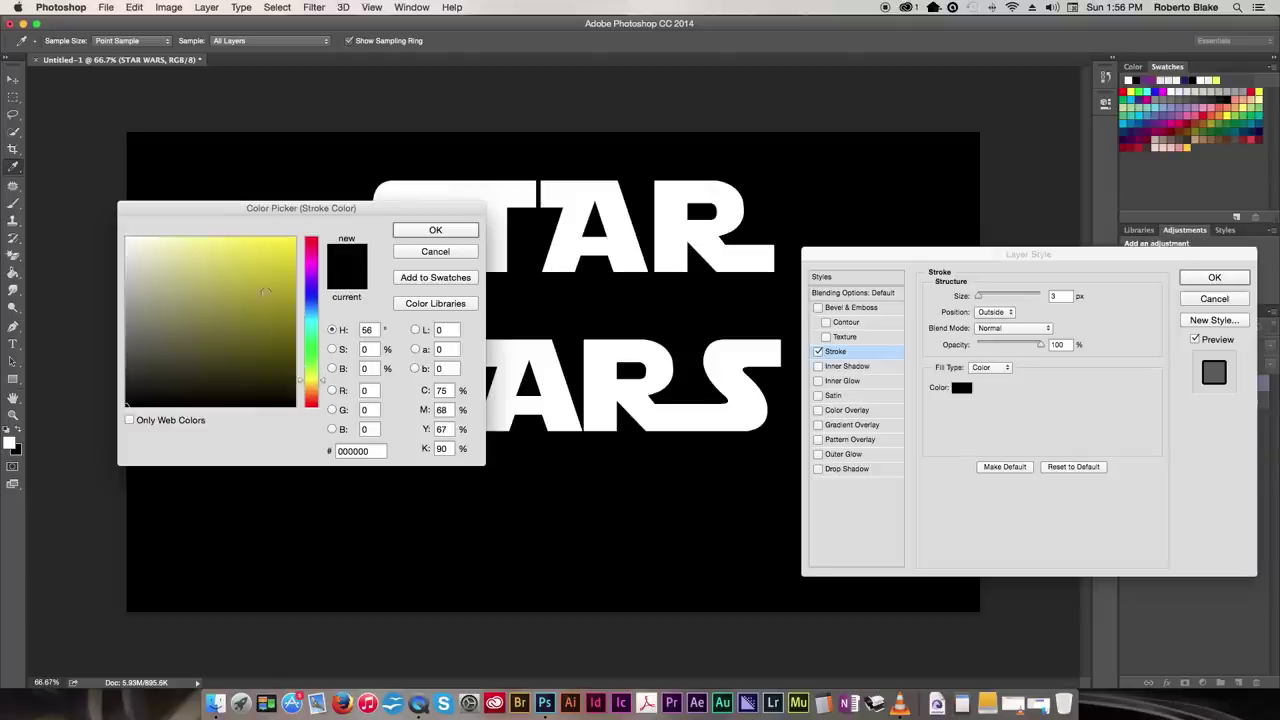
drag(292, 242, 320, 243)
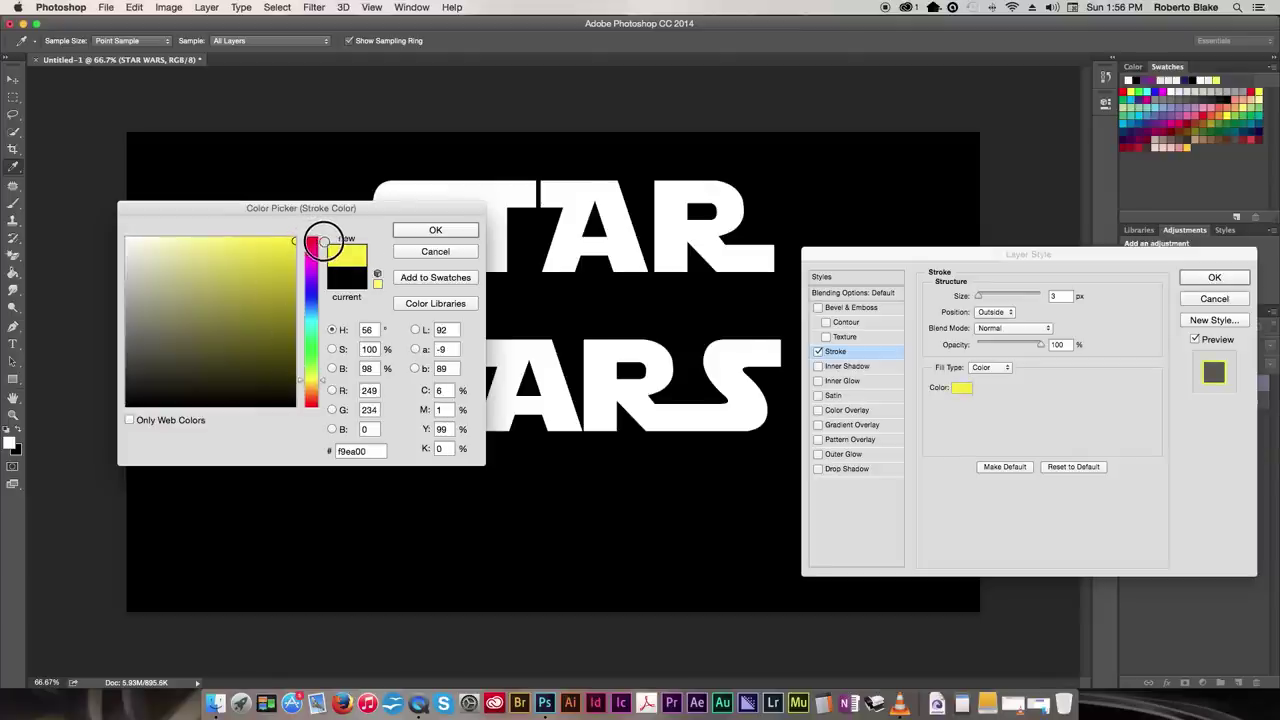
click(455, 233)
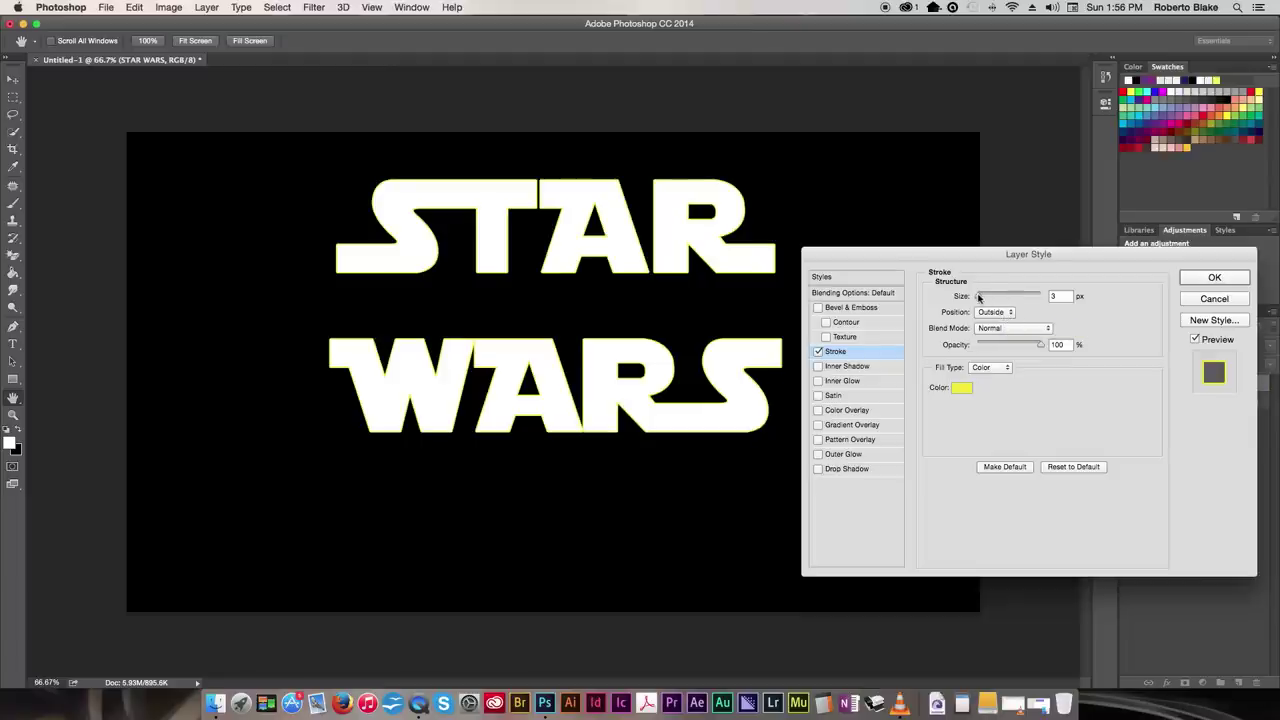
drag(978, 296, 981, 296)
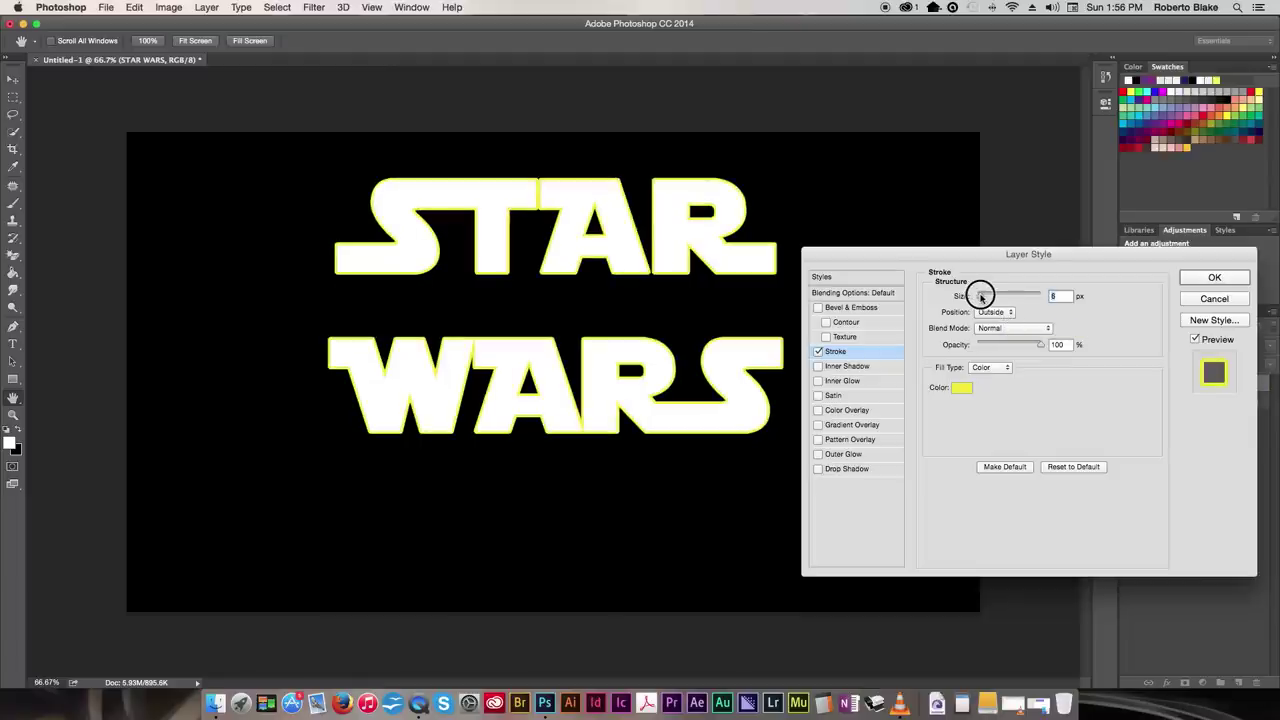
click(994, 312)
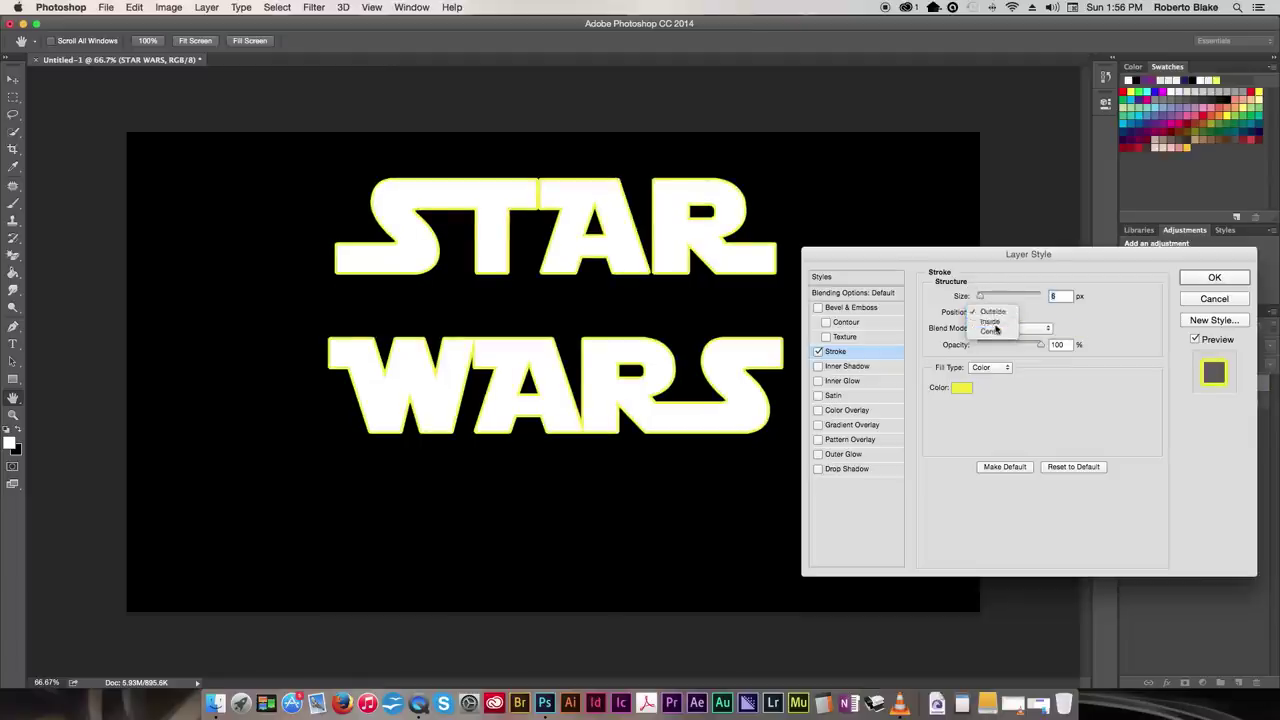
click(995, 326)
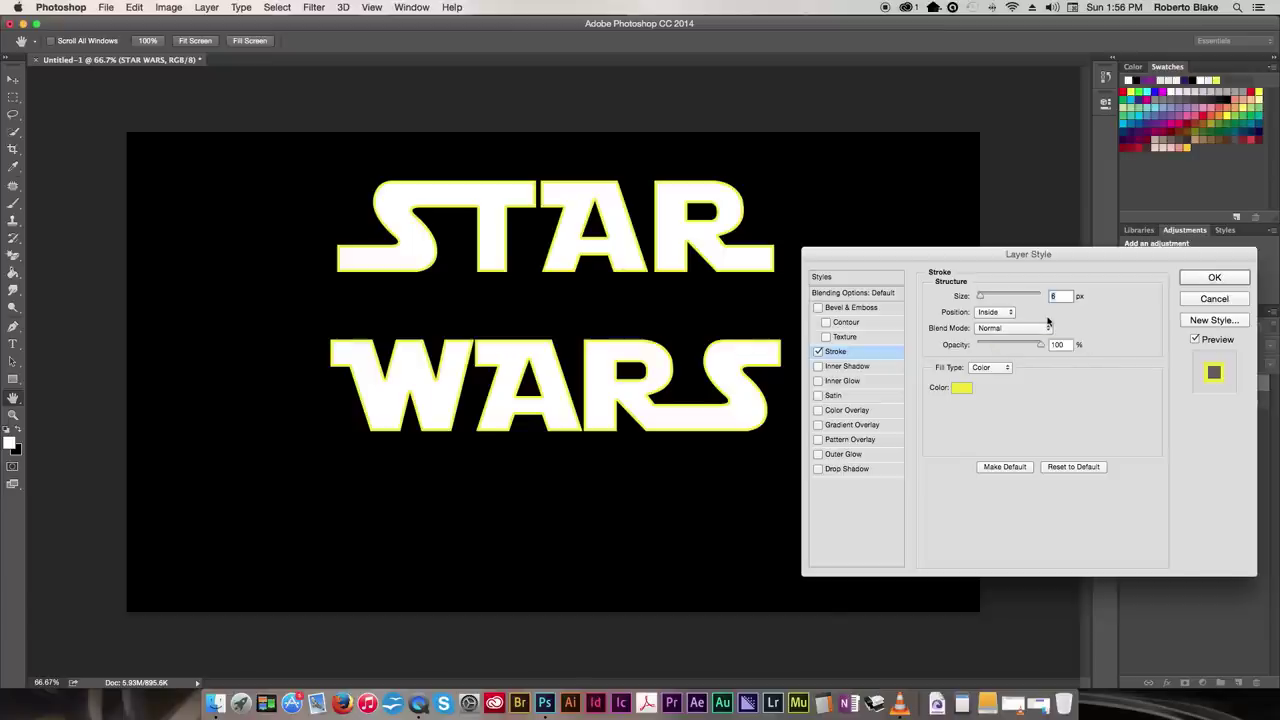
click(1207, 281)
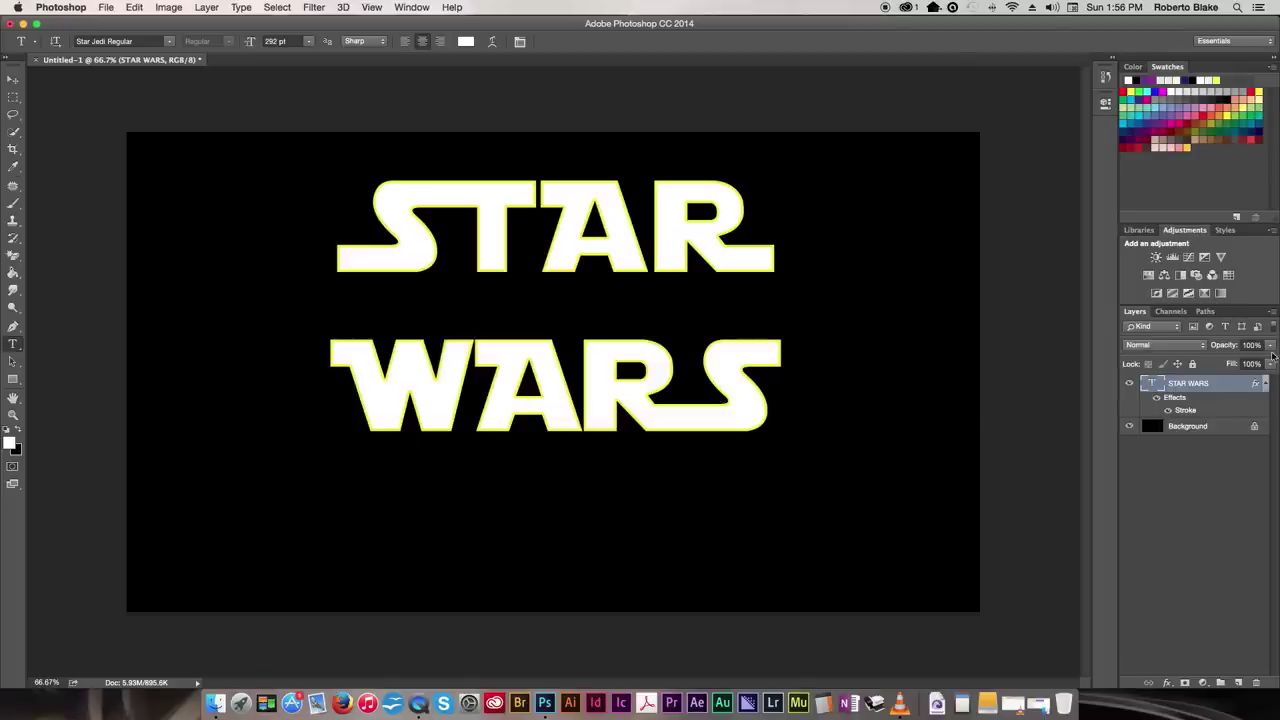
Step: Set the STAR WARS layer fill to 0% and paint-bucket the Background solid black
drag(1270, 364, 1185, 384)
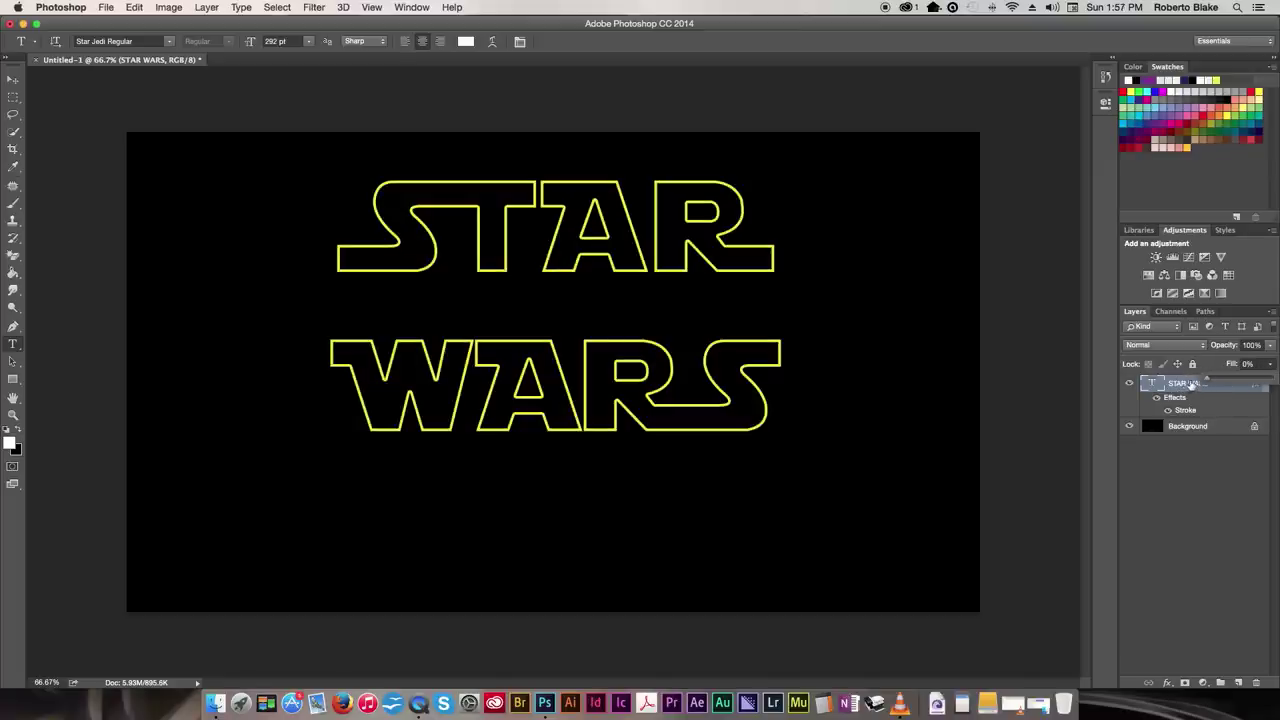
click(1195, 428)
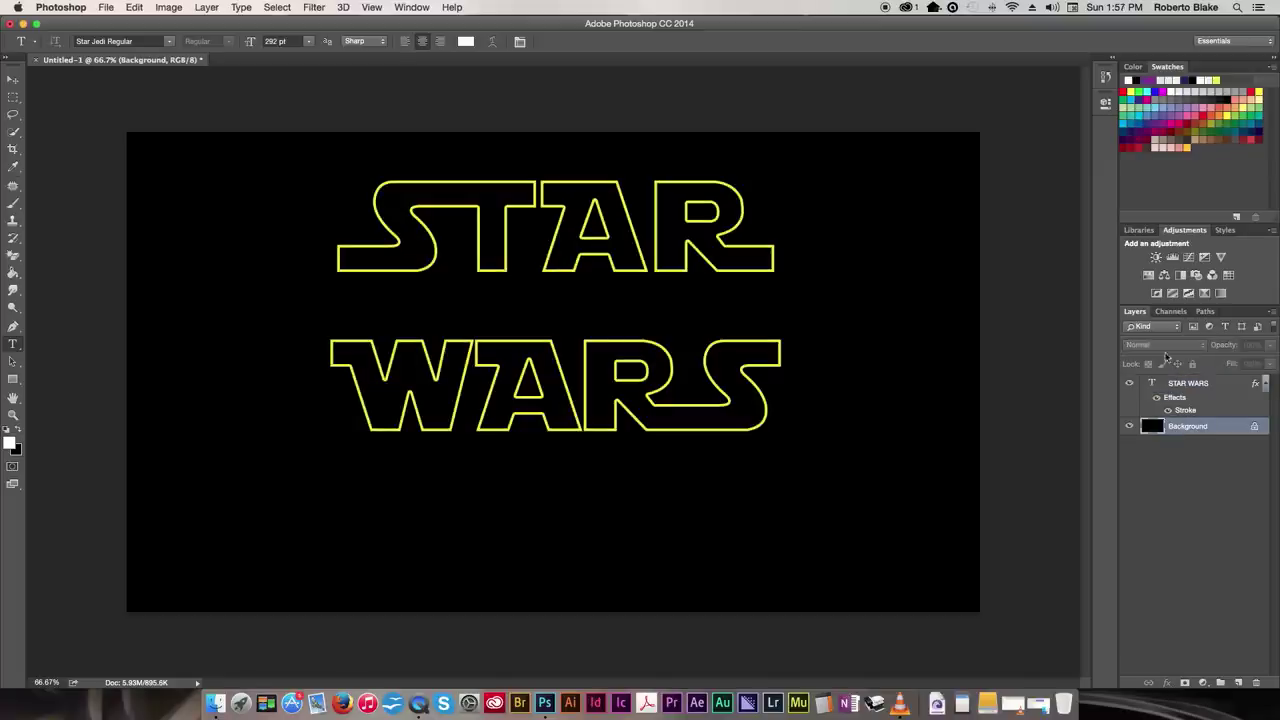
click(1150, 140)
key(g)
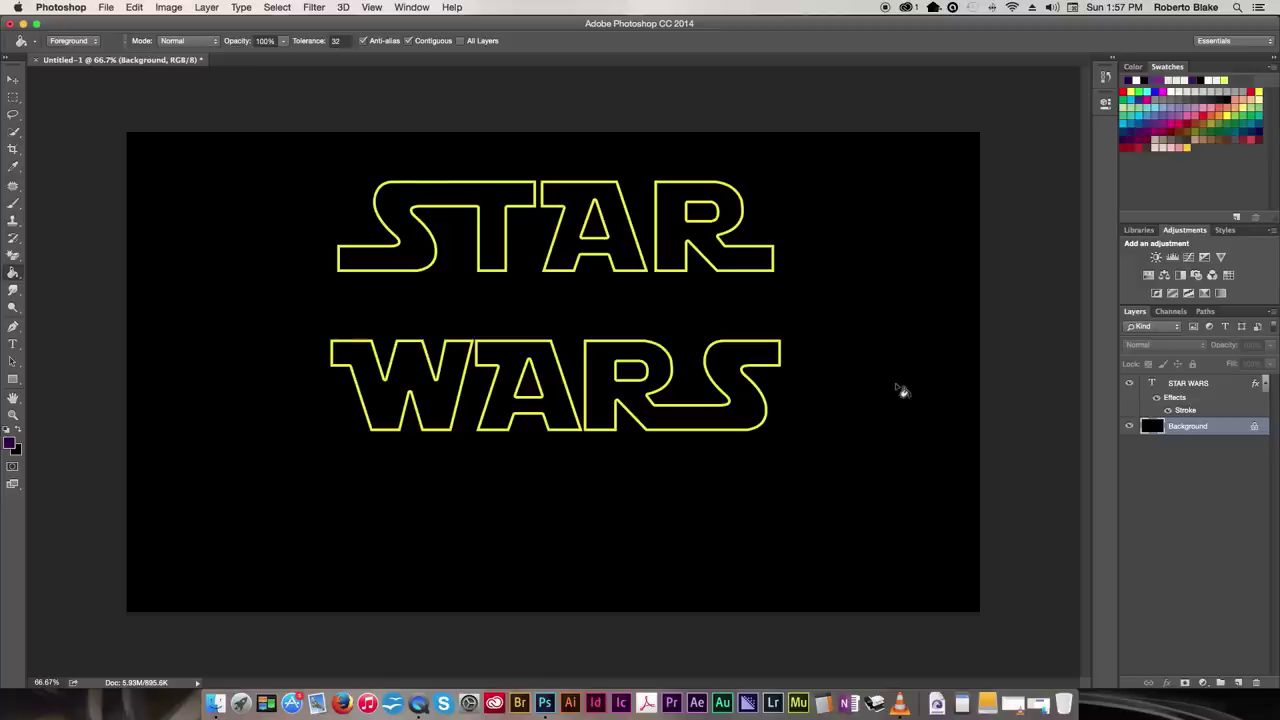
click(895, 385)
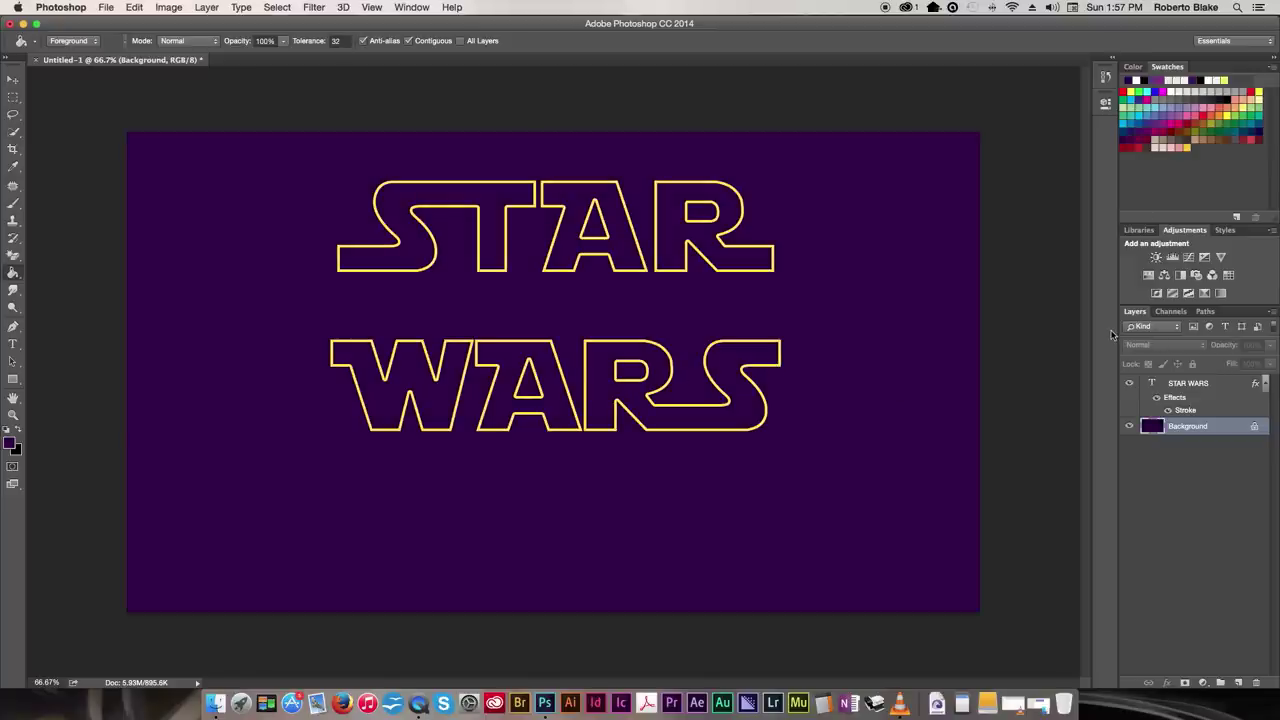
key(d)
click(930, 352)
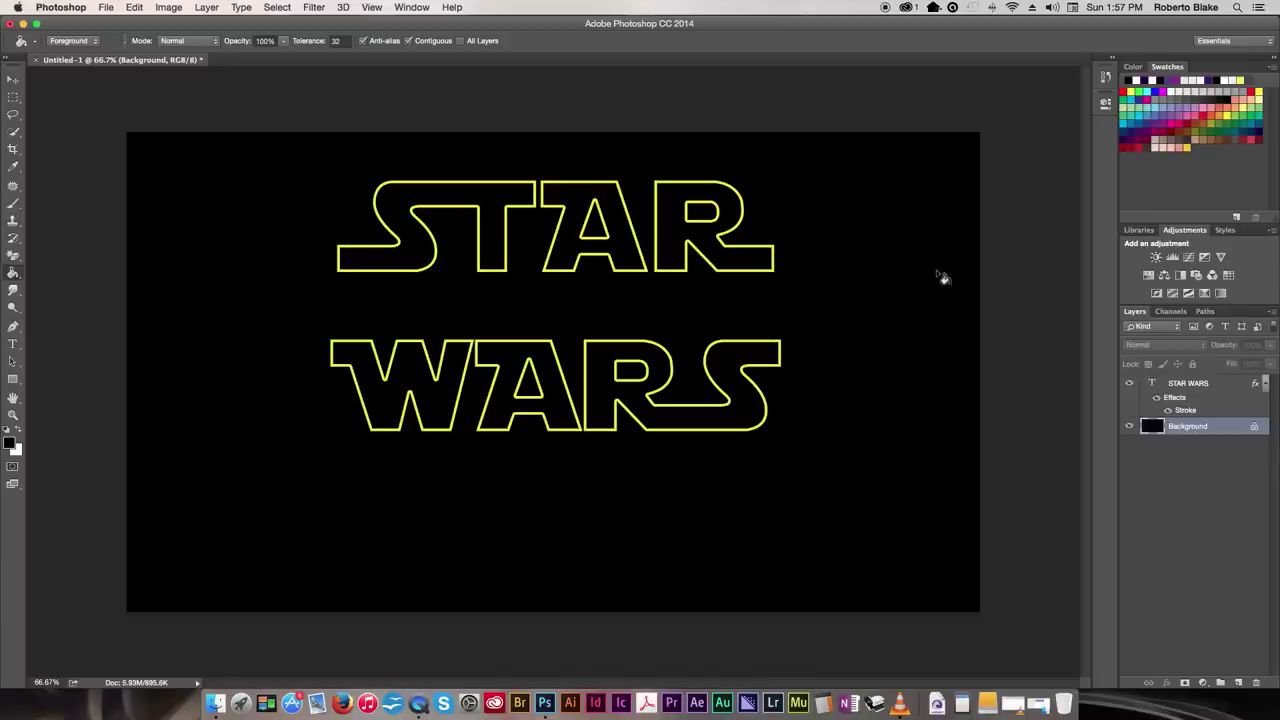
Step: Set white 60 pt Helvetica Bold type and draw a wide text box between STAR and WARS
key(t)
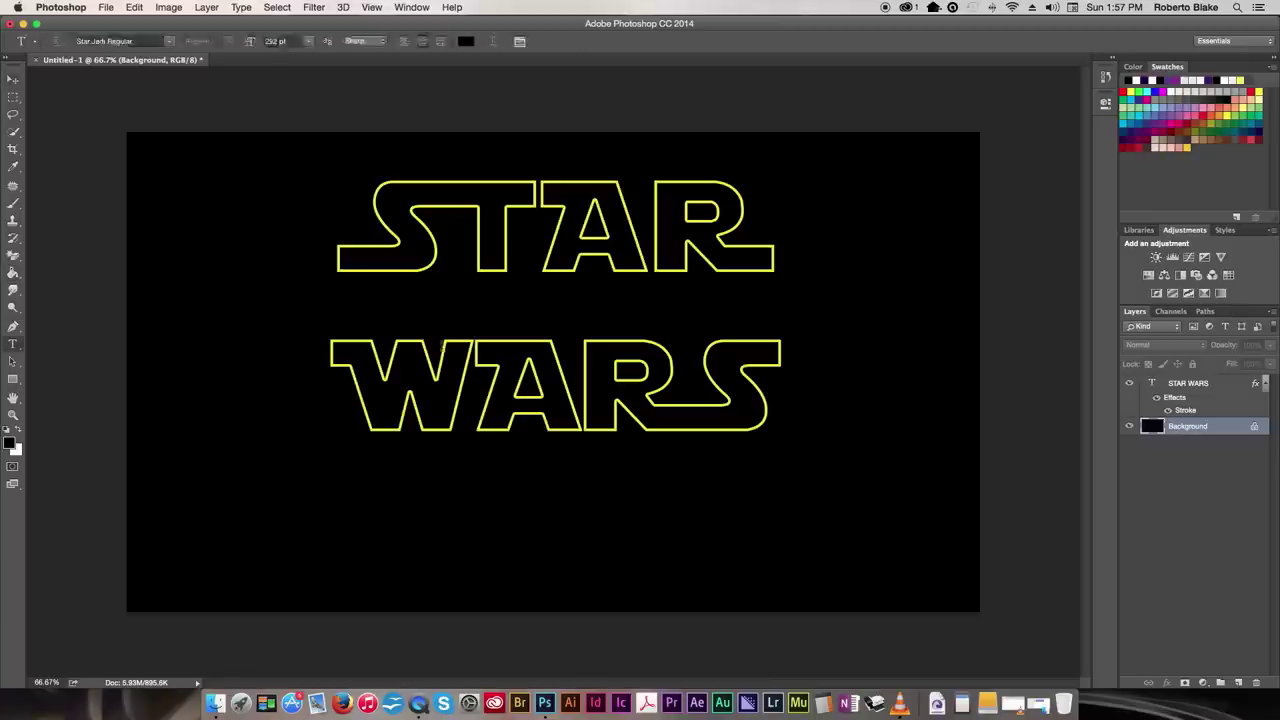
key(x)
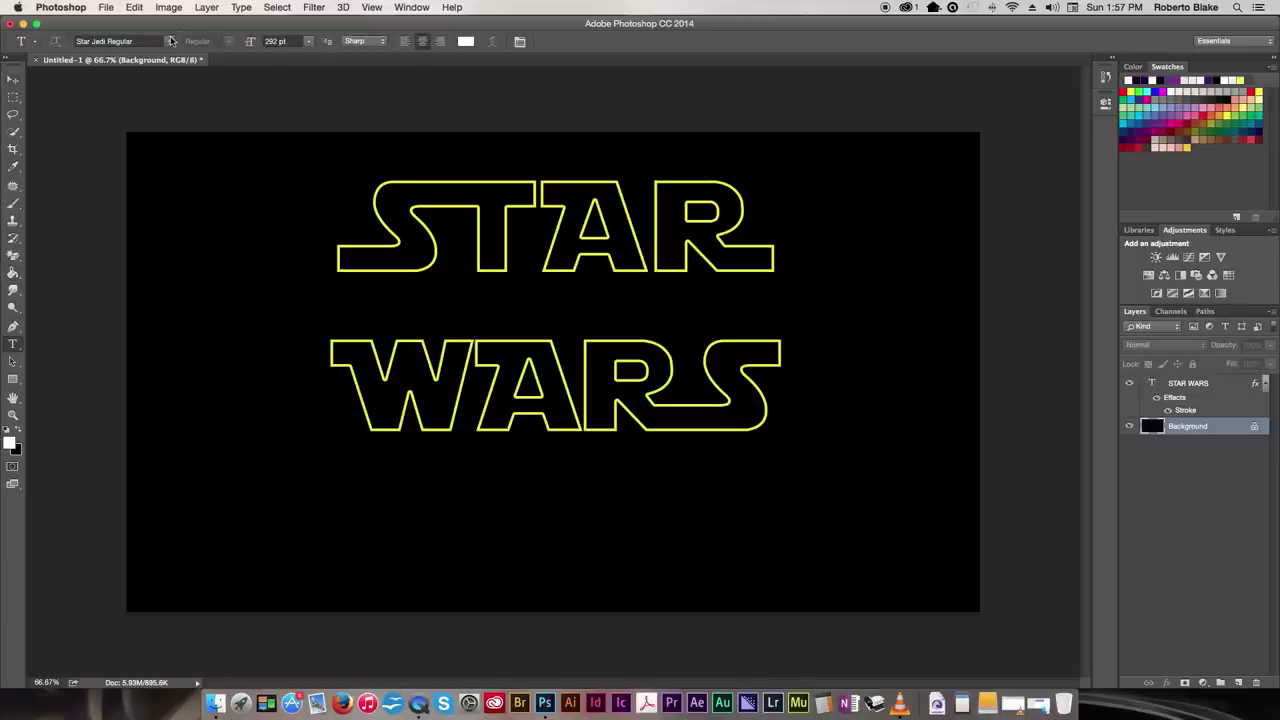
click(302, 41)
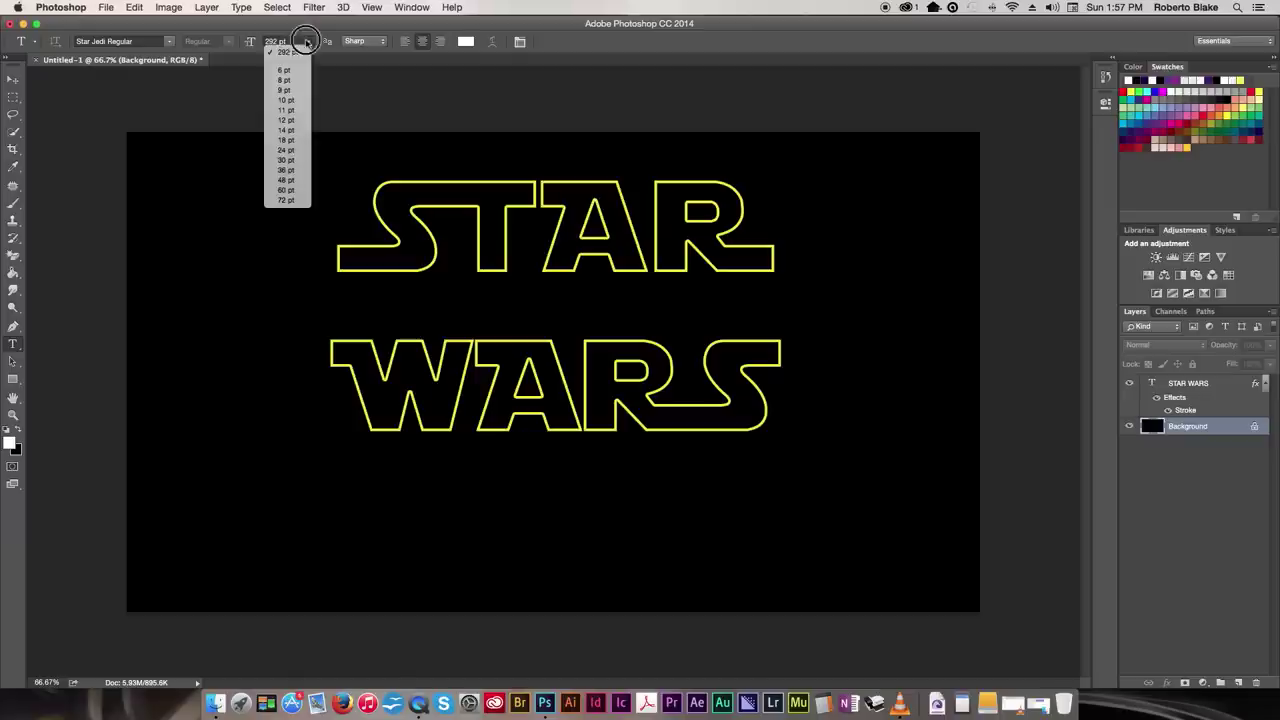
click(286, 191)
click(169, 41)
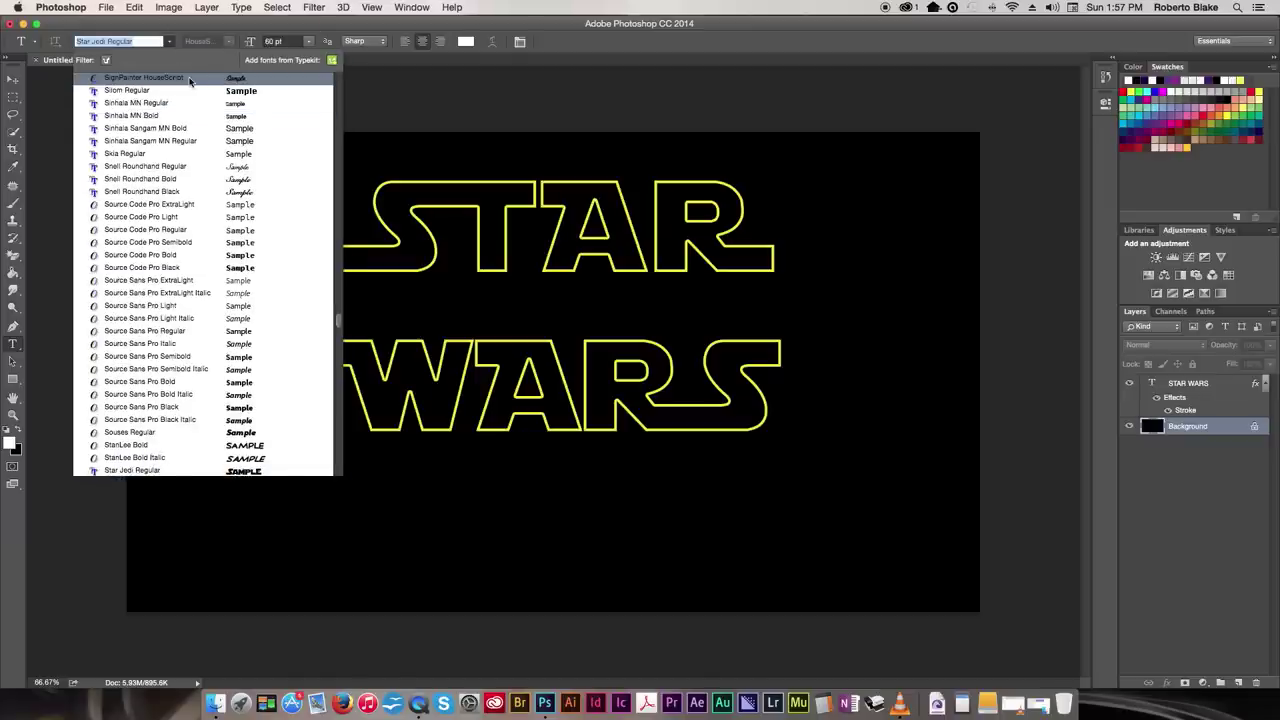
text(hel)
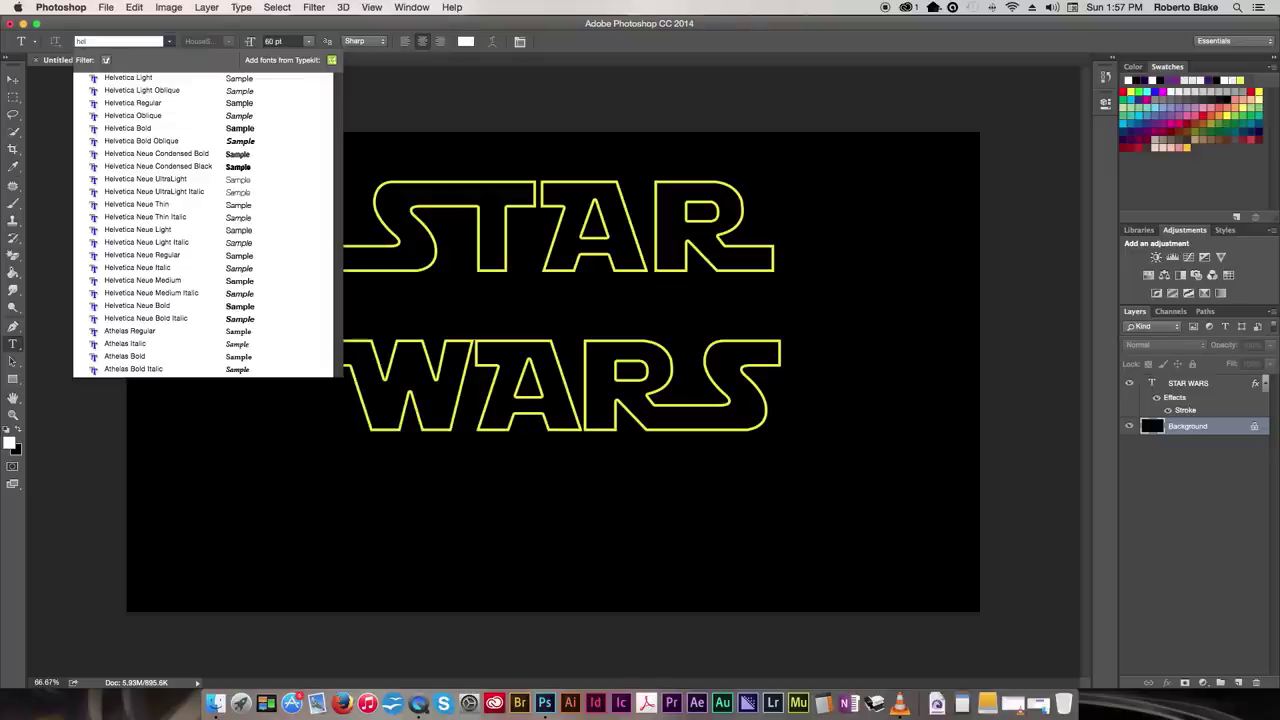
click(245, 128)
drag(184, 273, 975, 377)
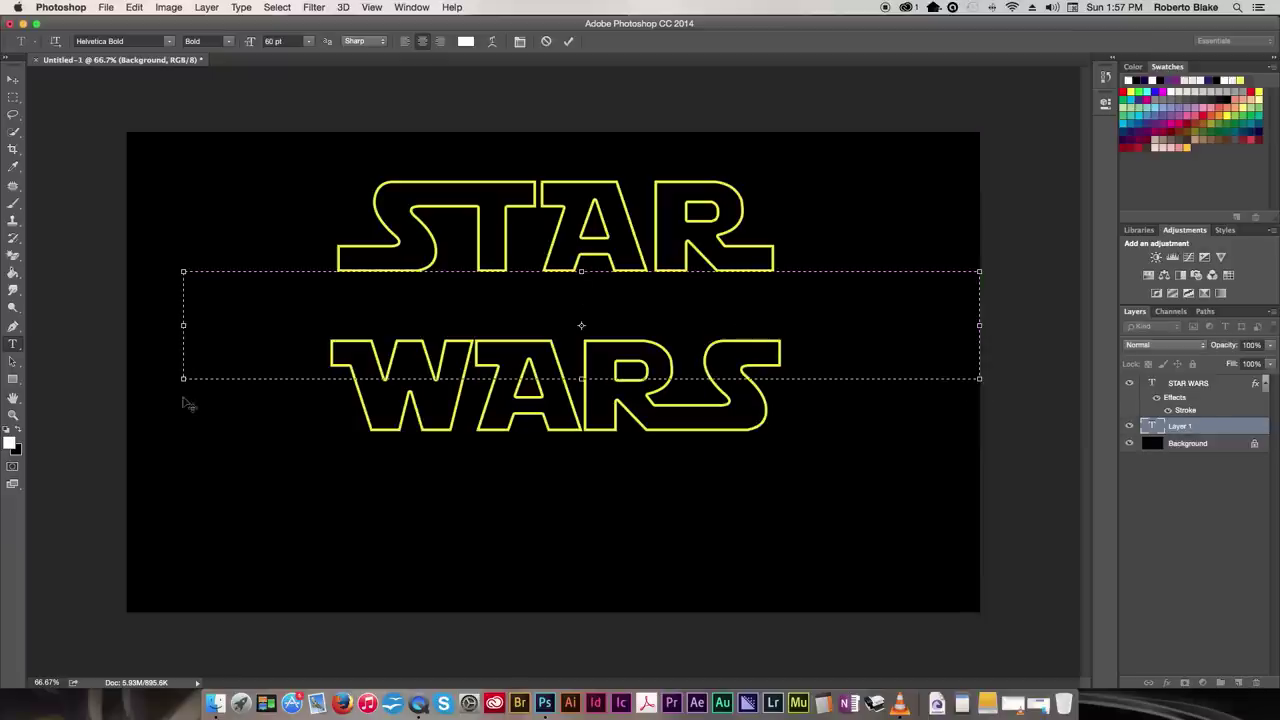
drag(184, 380, 127, 390)
Step: Type THE FORCE AWAKENS, select it, and enlarge it to 88 pt
text(THE FO)
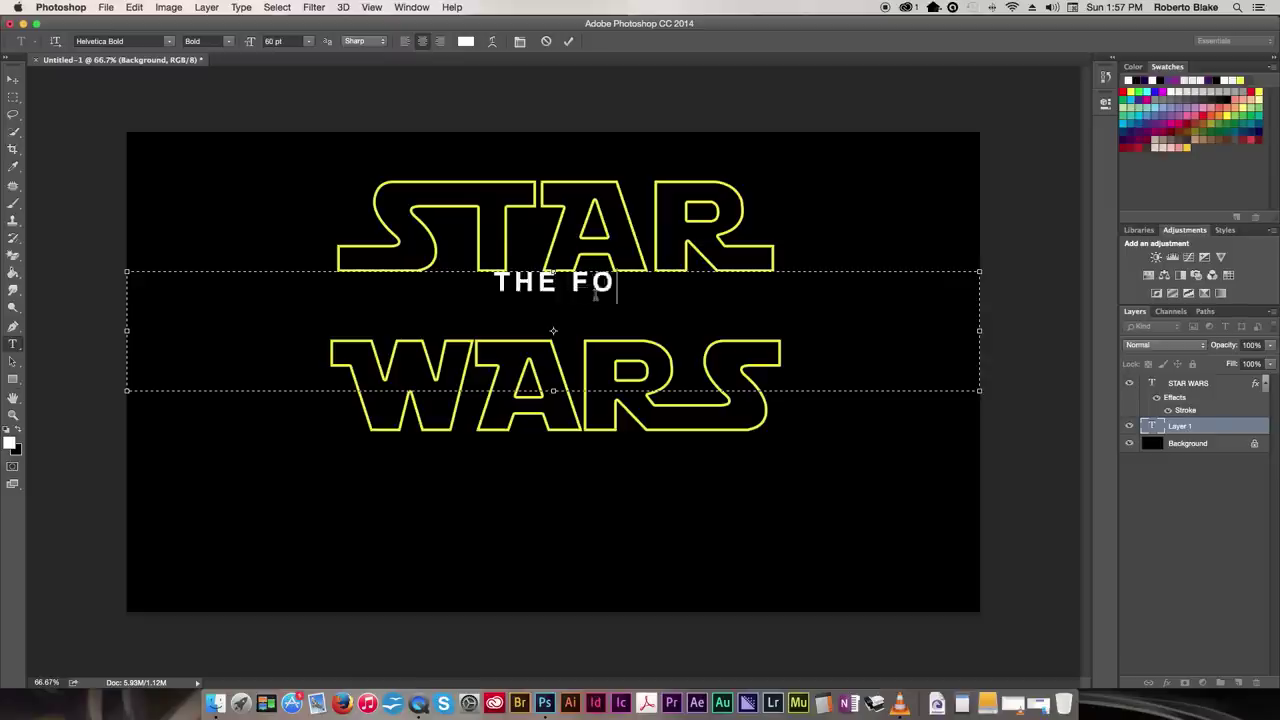
text(RCE AWAKENS)
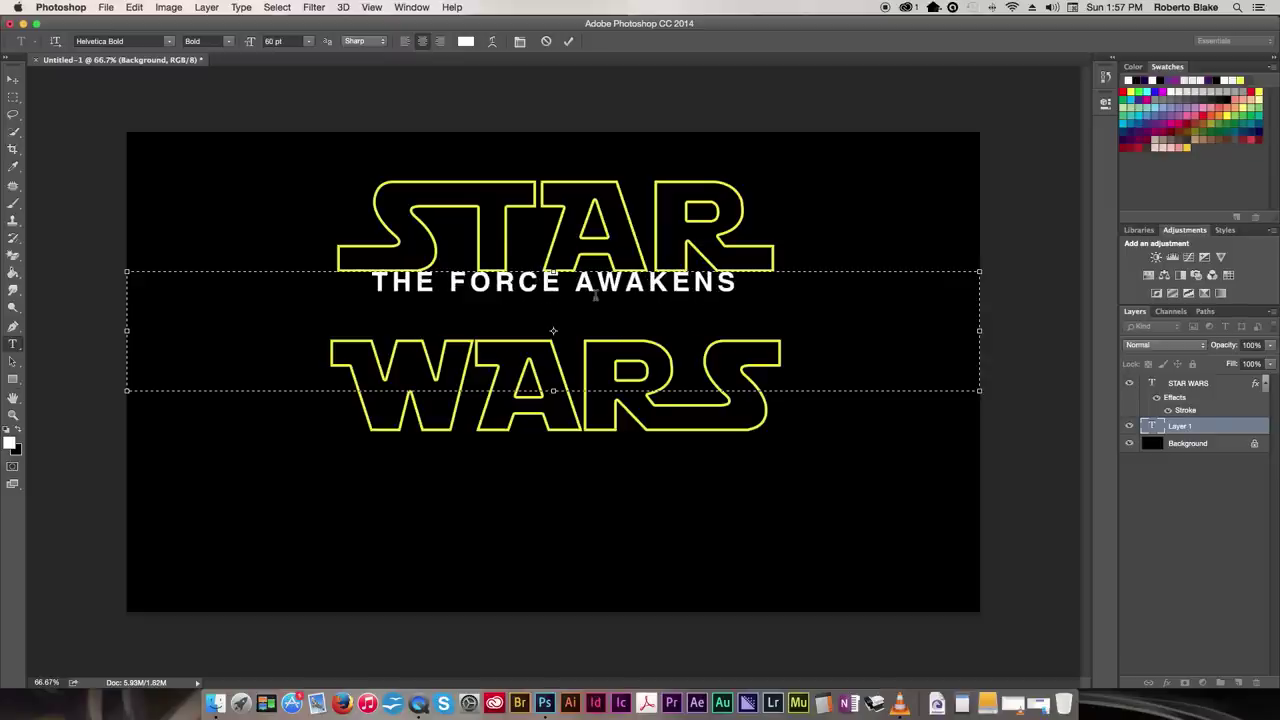
key(super+a)
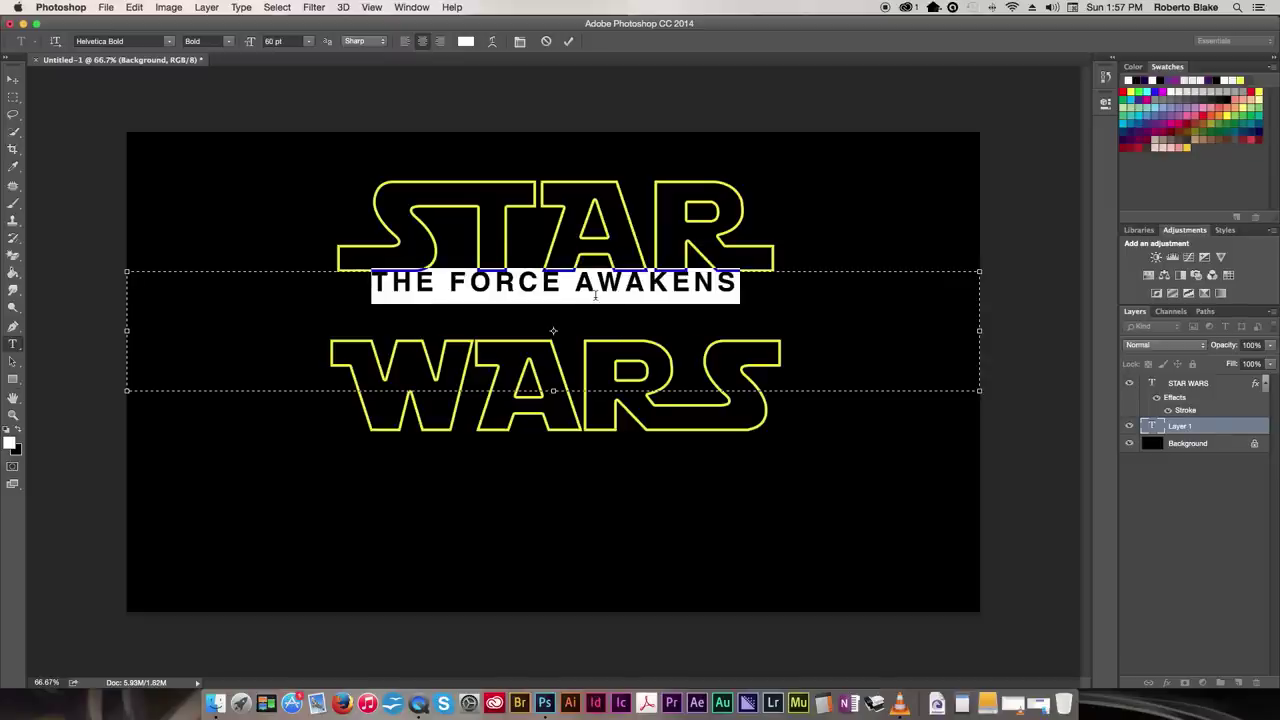
key(super+shift+period)
key(super+shift+period)
key(super+shift+period)
key(super+shift+period)
key(super+shift+period)
key(super+shift+period)
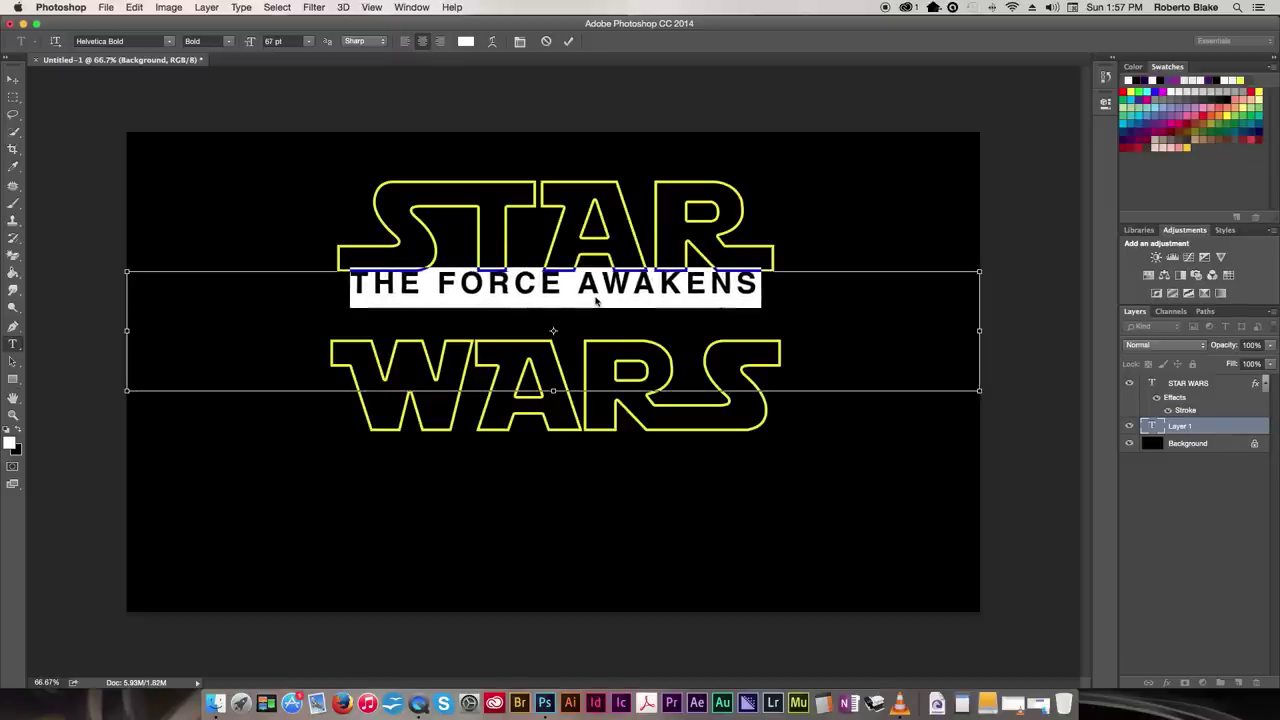
key(super+shift+period)
key(super+shift+period)
key(super+shift+period)
key(super+shift+period)
key(super+shift+period)
key(super+shift+period)
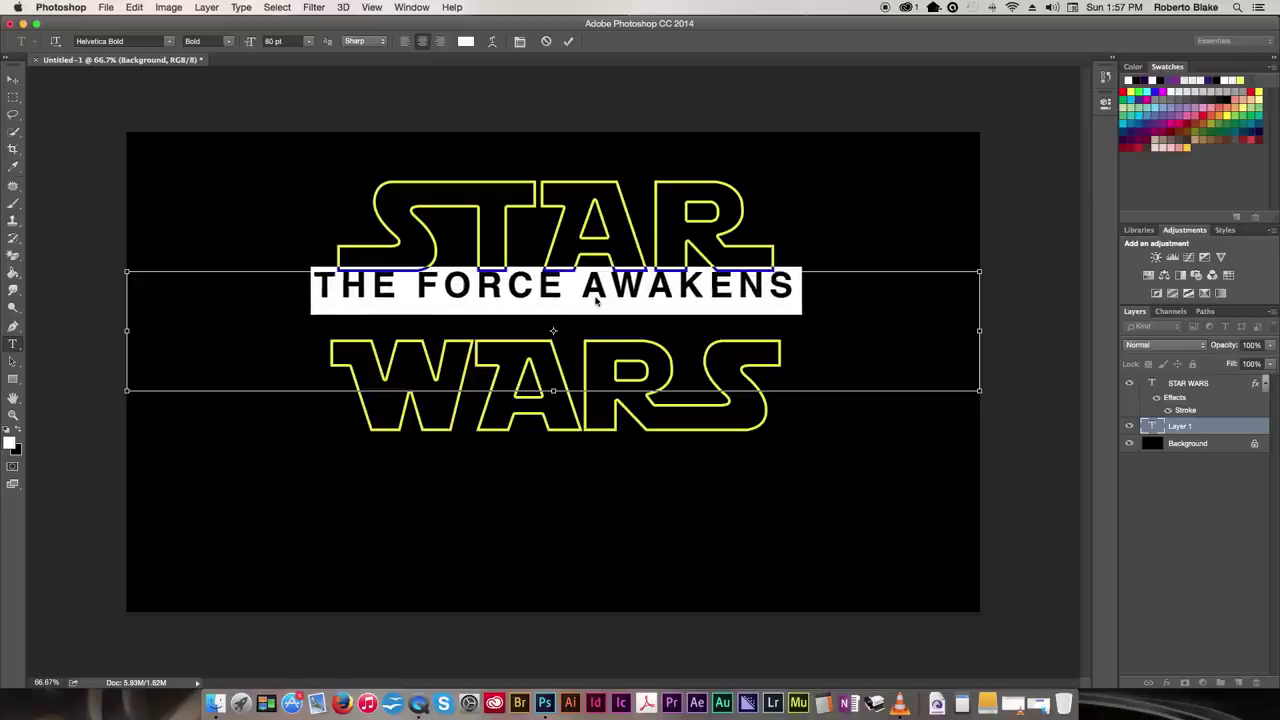
key(super+shift+period)
key(super+shift+period)
key(super+shift+period)
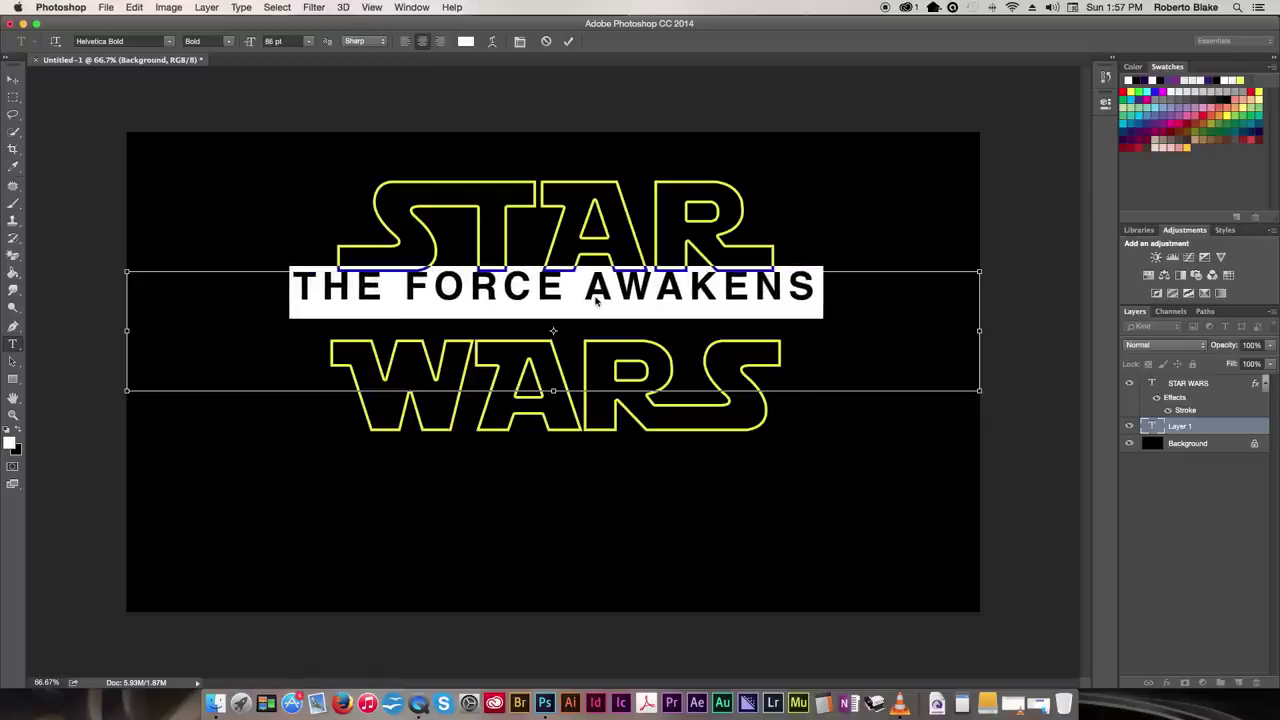
Step: Commit the subtitle and nudge THE FORCE AWAKENS down slightly
click(568, 41)
key(v)
key(shift+Down)
key(shift+Down)
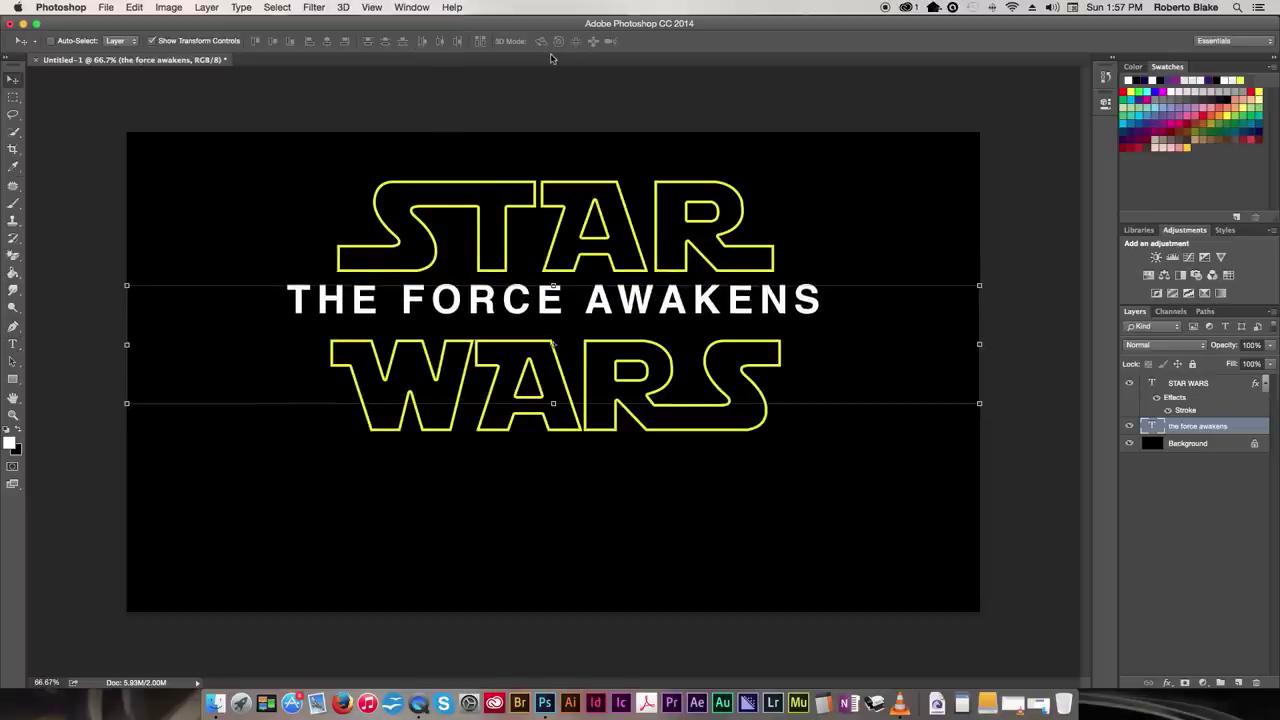
key(Down)
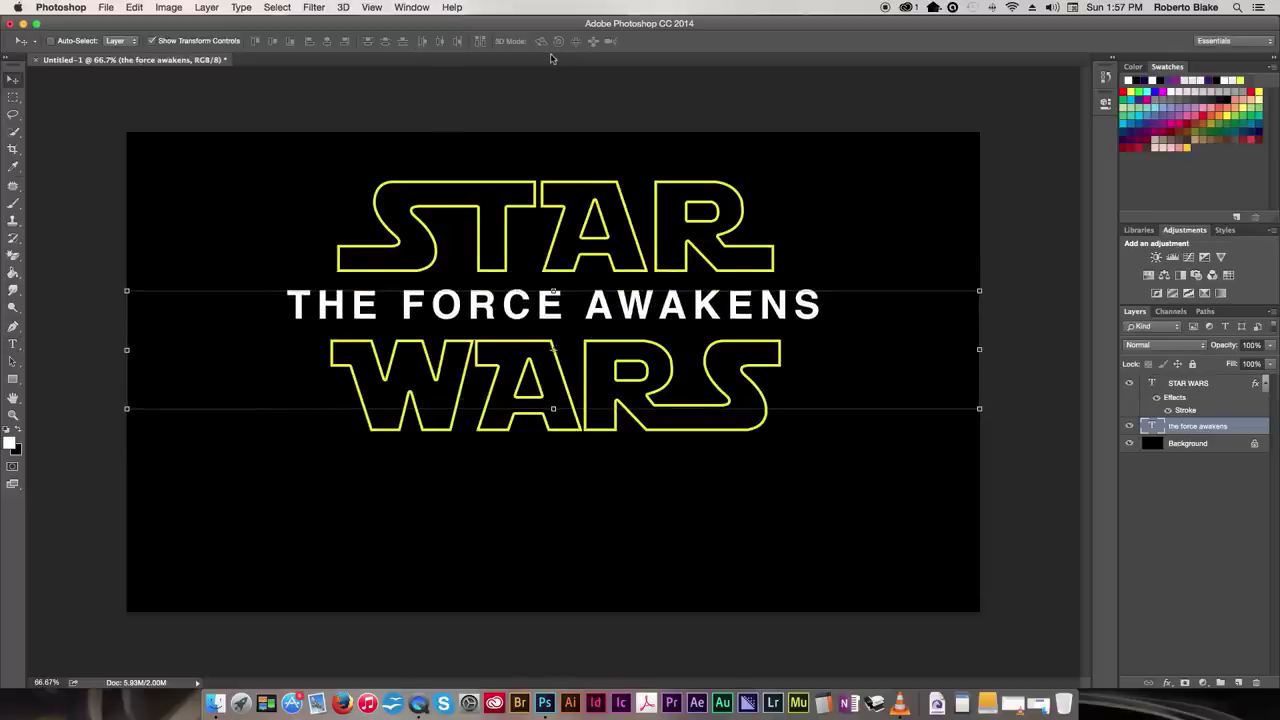
Step: Shrink the STAR WARS and THE FORCE AWAKENS text boxes to fit their text
key(t)
click(576, 312)
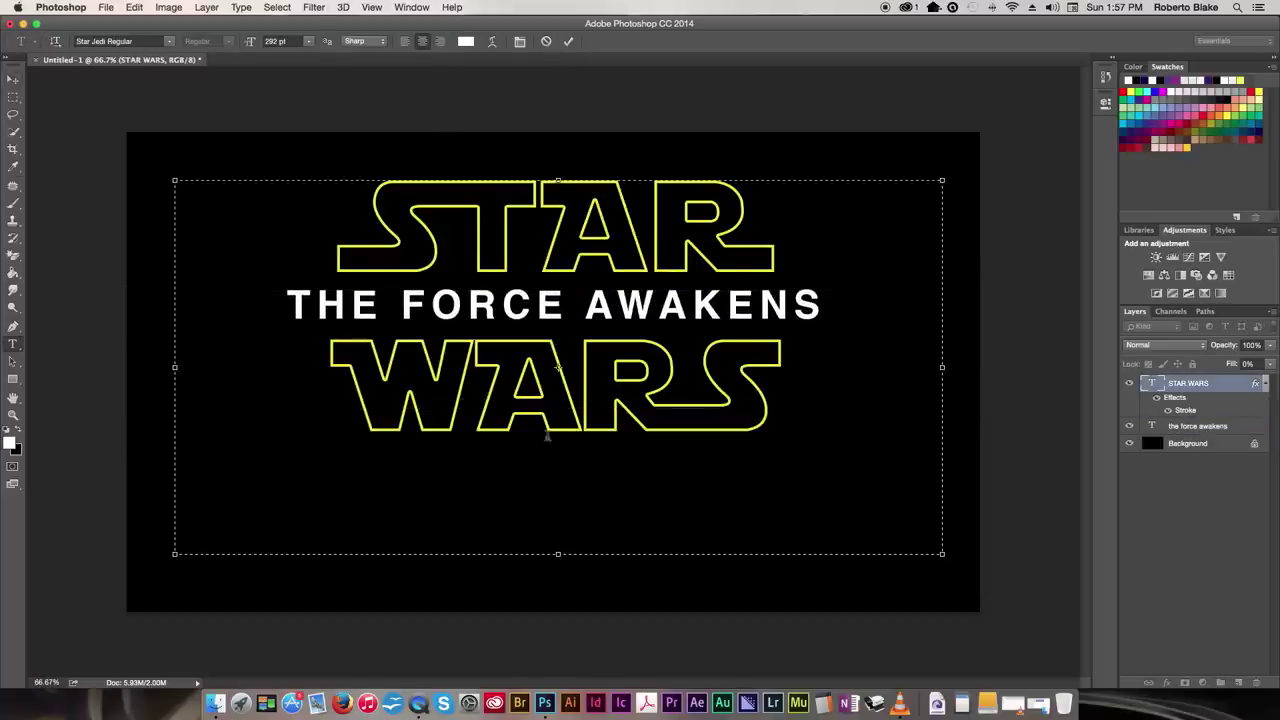
drag(559, 552, 590, 445)
click(568, 41)
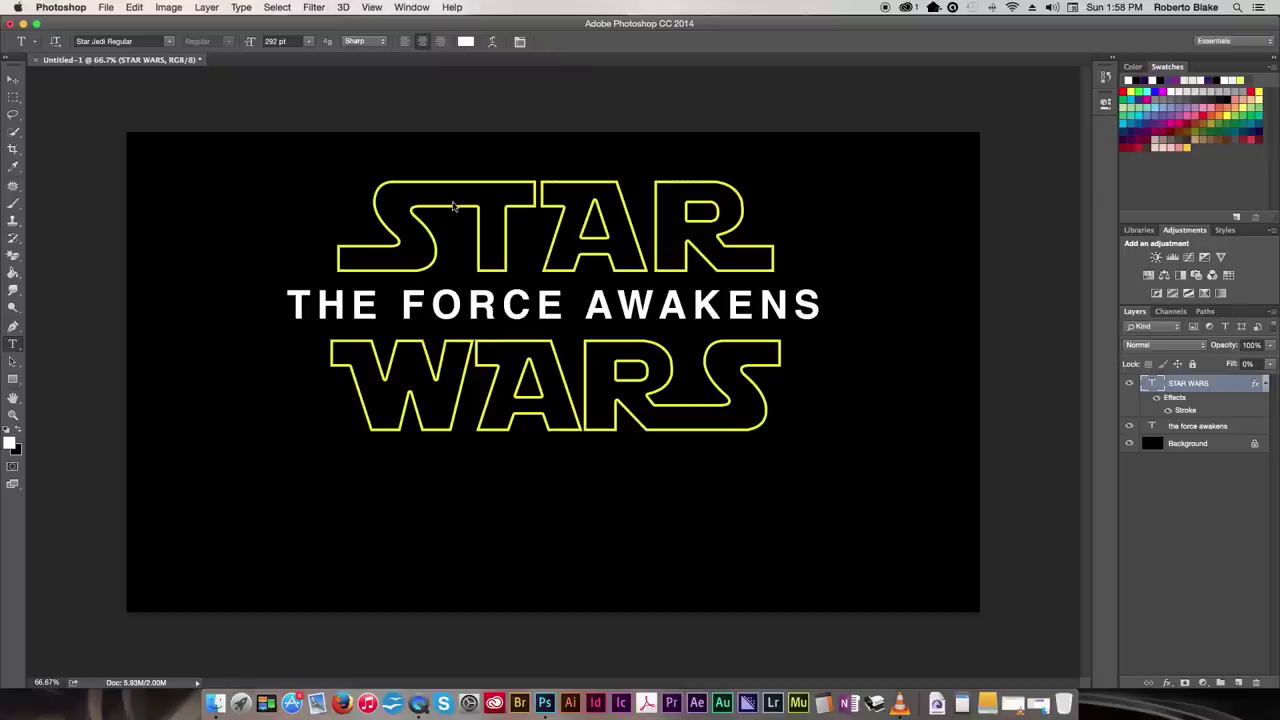
click(298, 292)
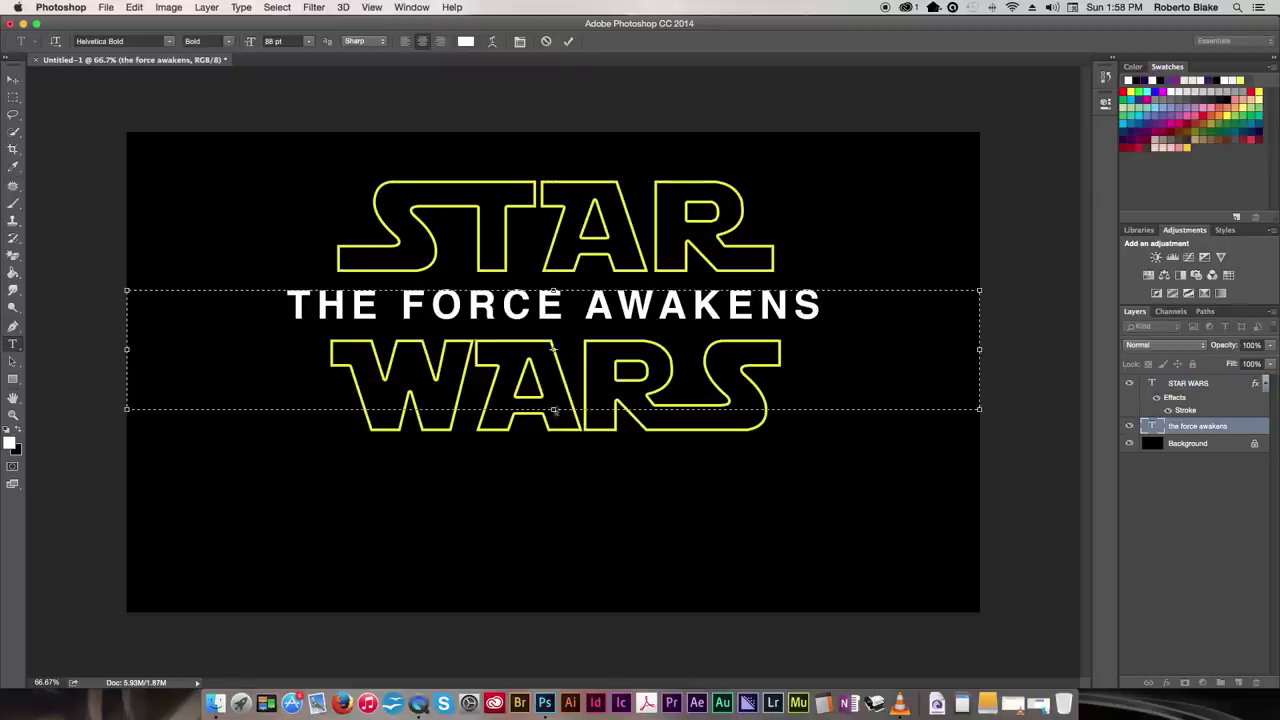
drag(555, 410, 554, 340)
click(568, 41)
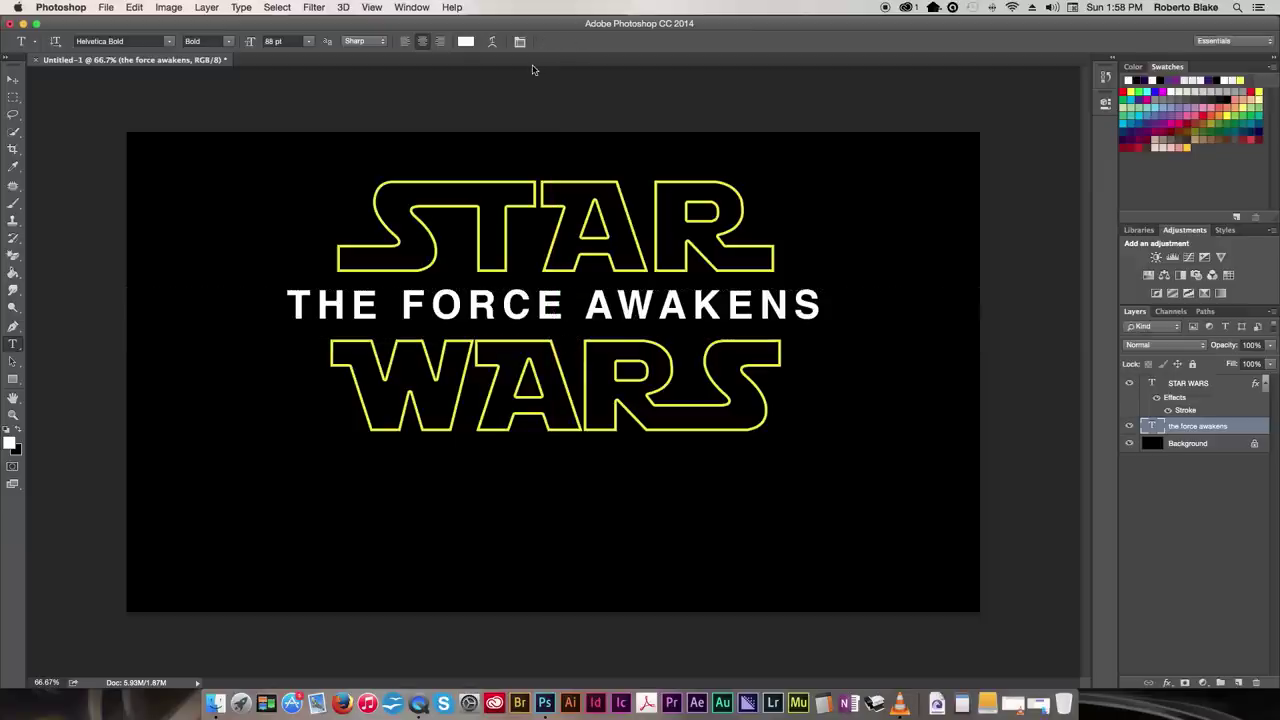
Step: Tighten the kerning between W and A in WARS and commit
click(485, 377)
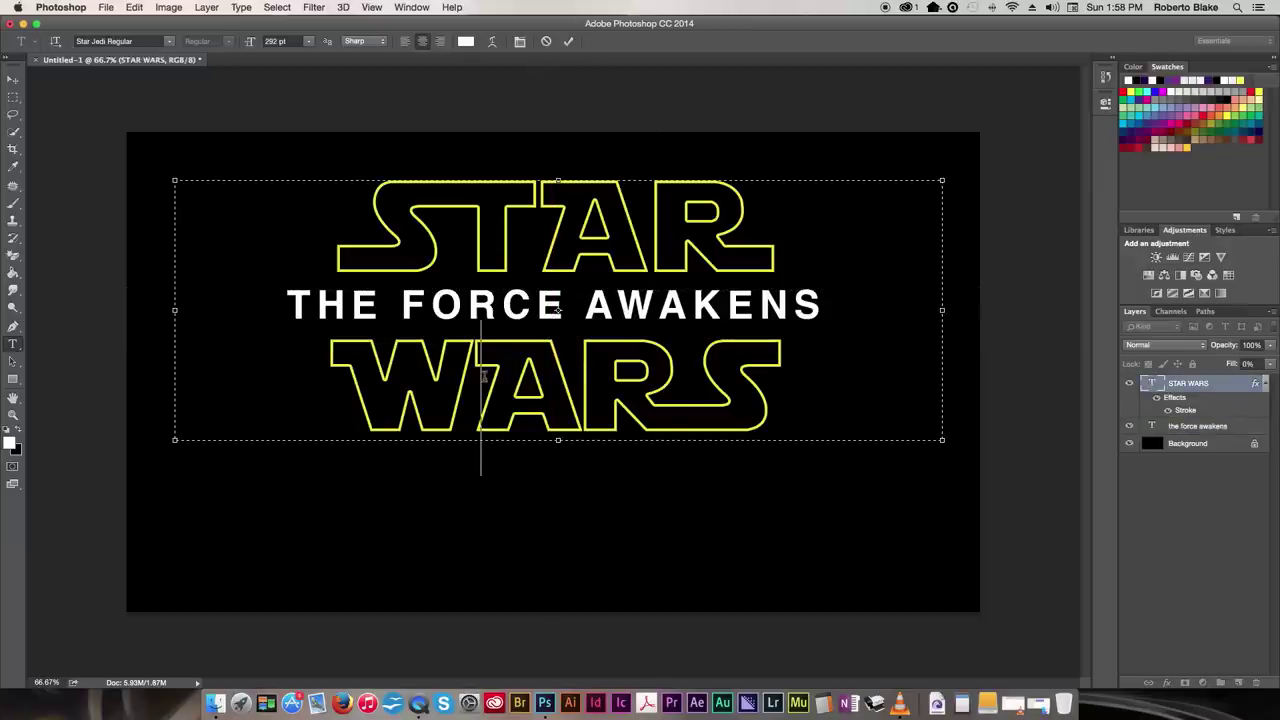
key(alt+Left)
key(alt+Left)
key(alt+Left)
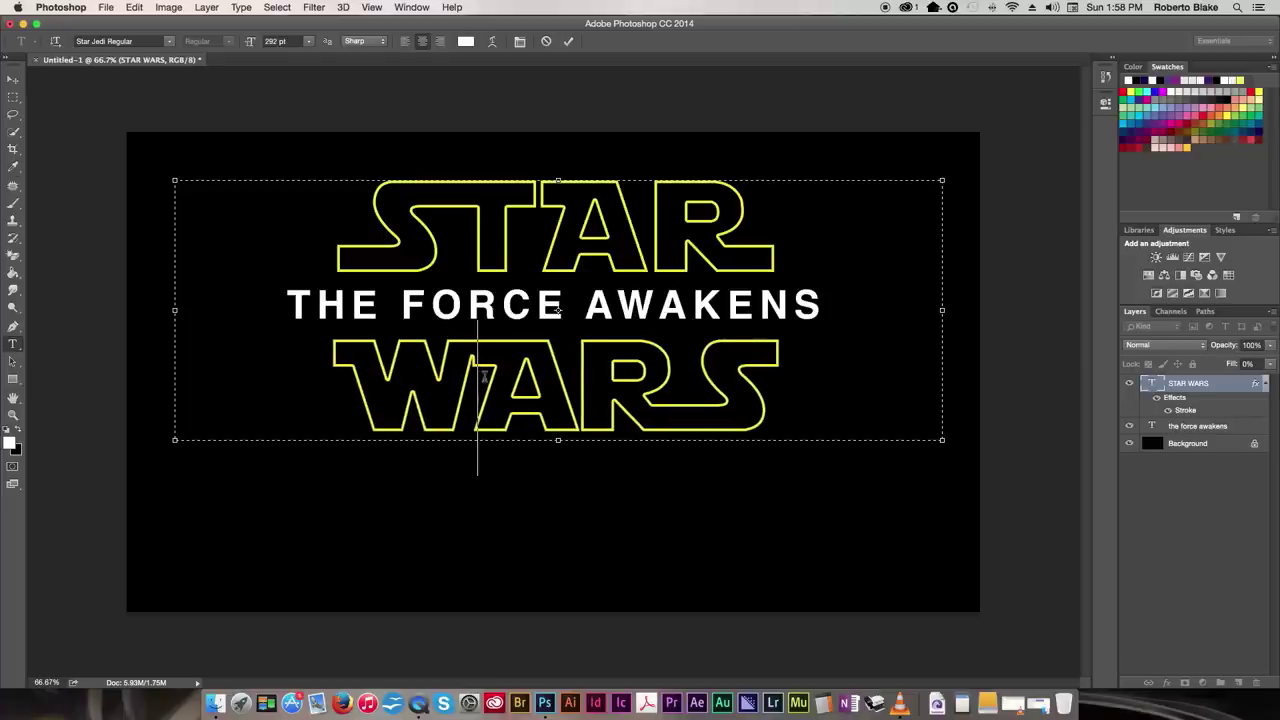
key(alt+Left)
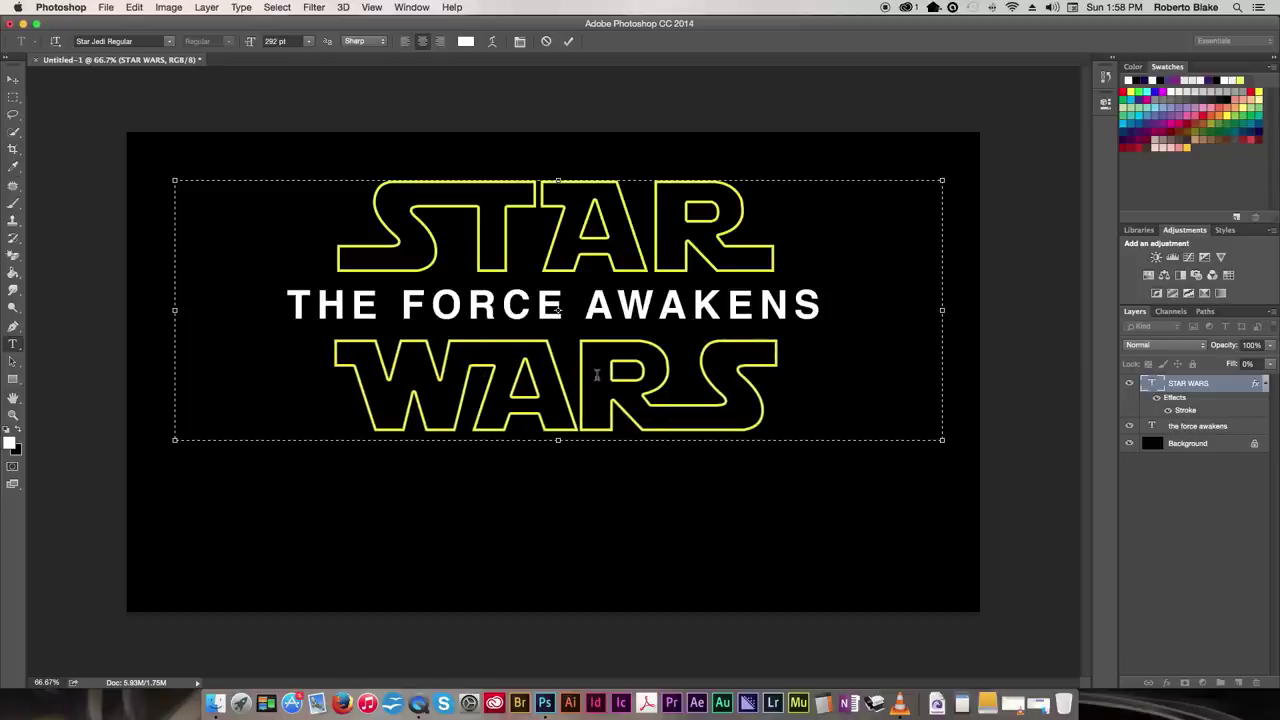
click(567, 41)
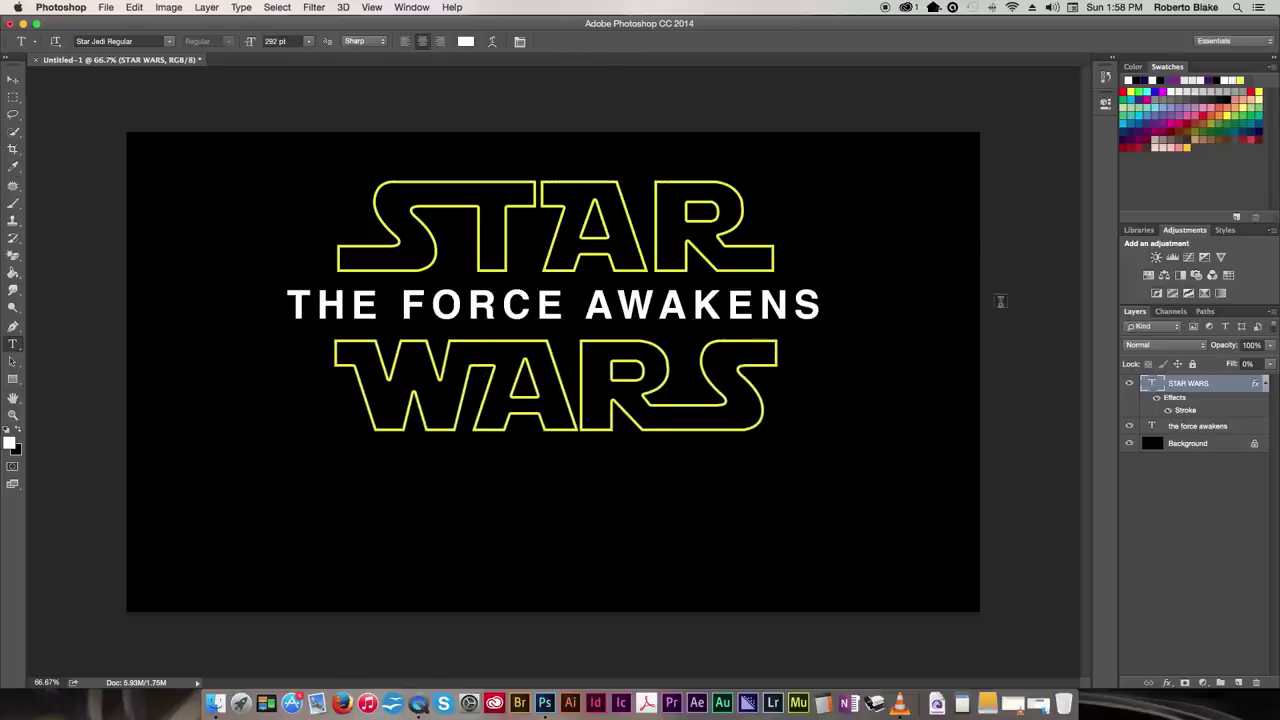